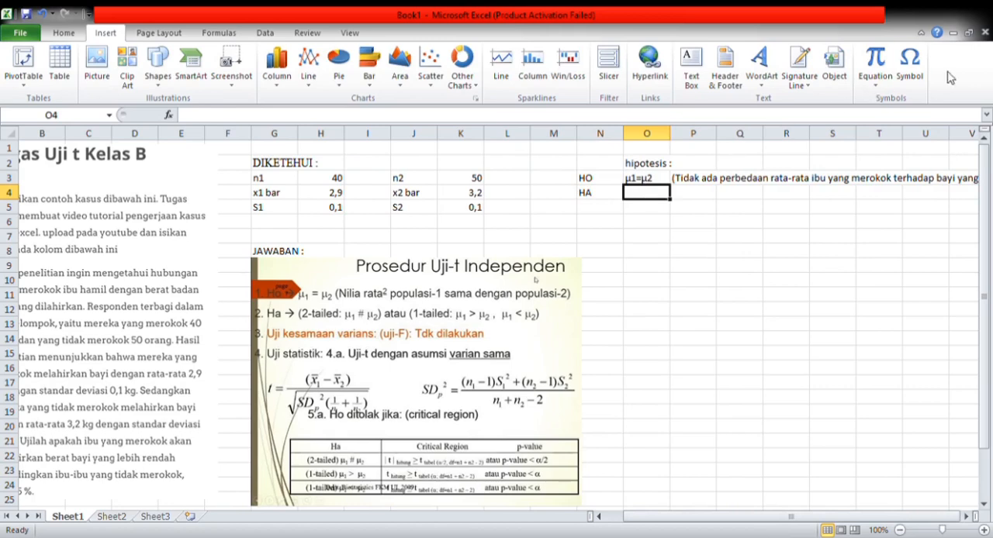
- Enter the alternative hypothesis μ1≤μ in cell O4, beside the HA label, using the μ and ≤ symbols
left_click(910, 64)
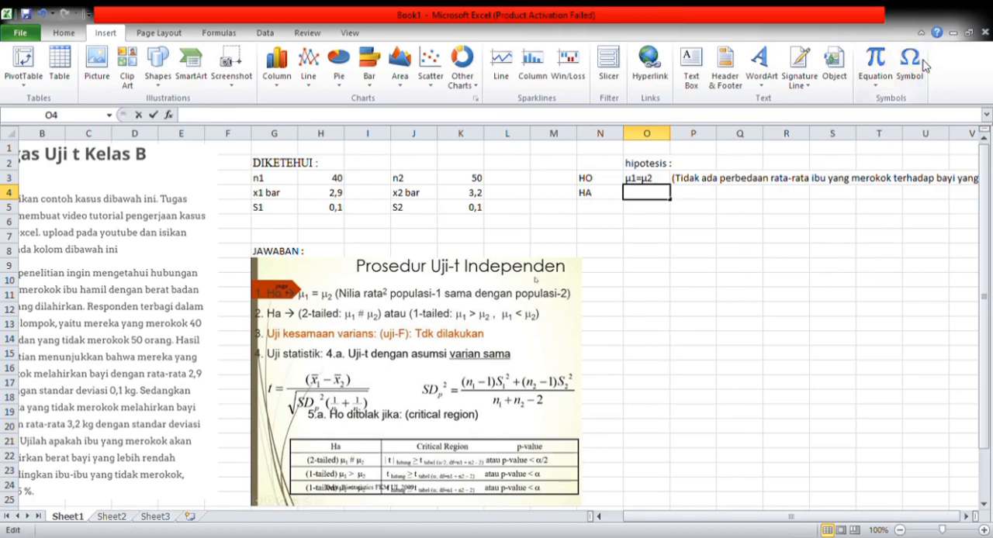
left_click(598, 477)
left_click(664, 482)
type("1=μ2")
left_click(910, 65)
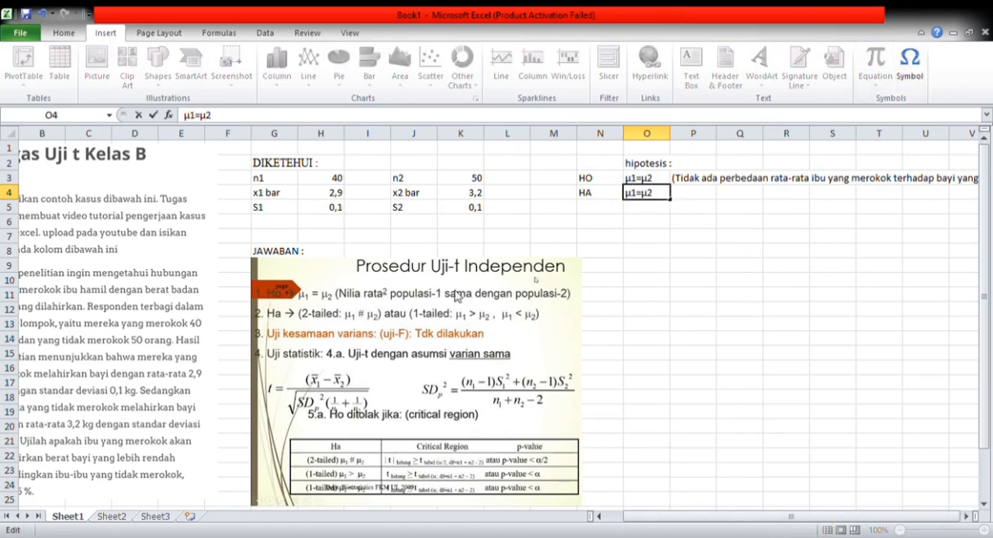
left_click(594, 477)
left_click(661, 481)
left_click(910, 67)
left_click(344, 428)
left_click(599, 484)
- Enter "(terdapat rata-rata ibu yang merokok dengan rata-rata ibu yang tidak merokok terhadap berat bai yang dilahirkan" in P4 as the HA explanation
left_click(699, 194)
type("(")
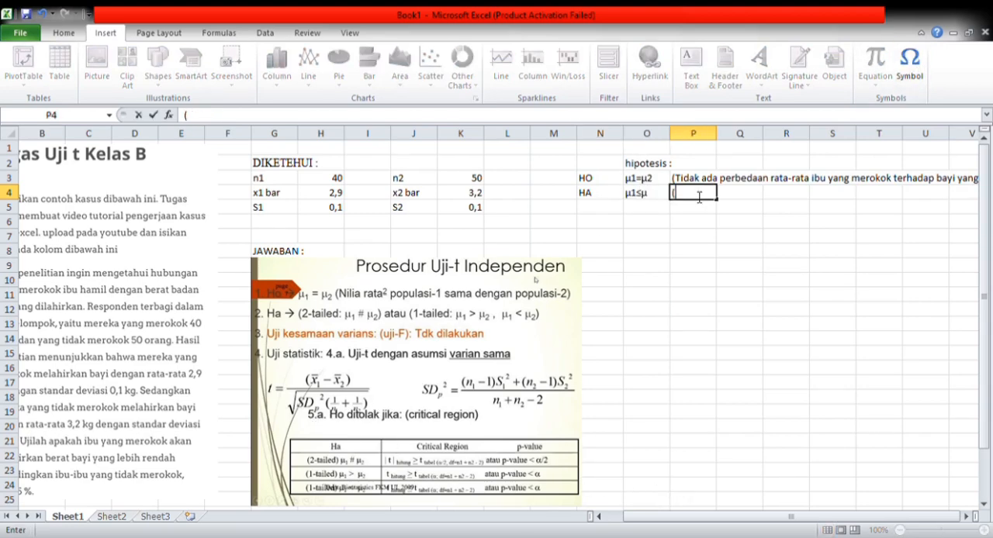
type("terdapat")
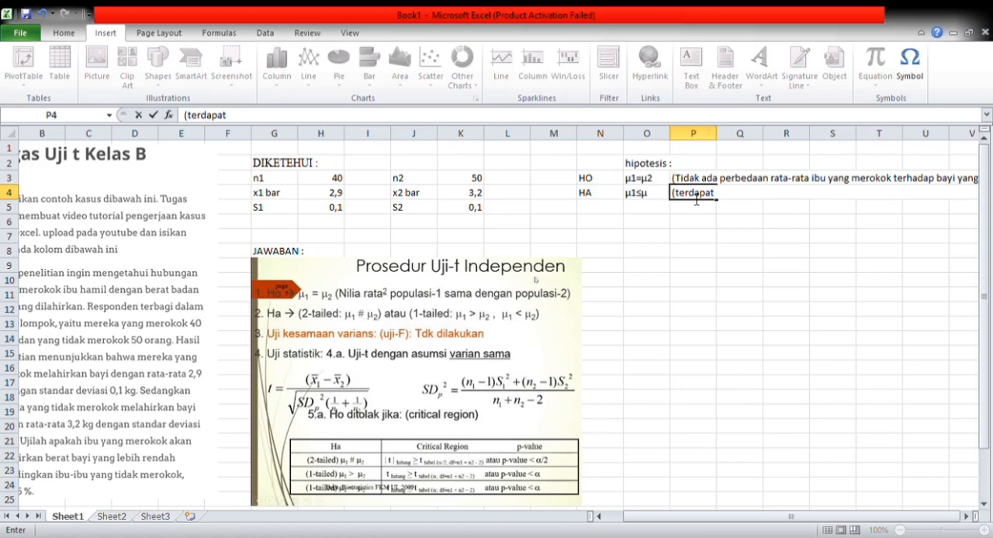
type(" rata-rata ibu yang merokok")
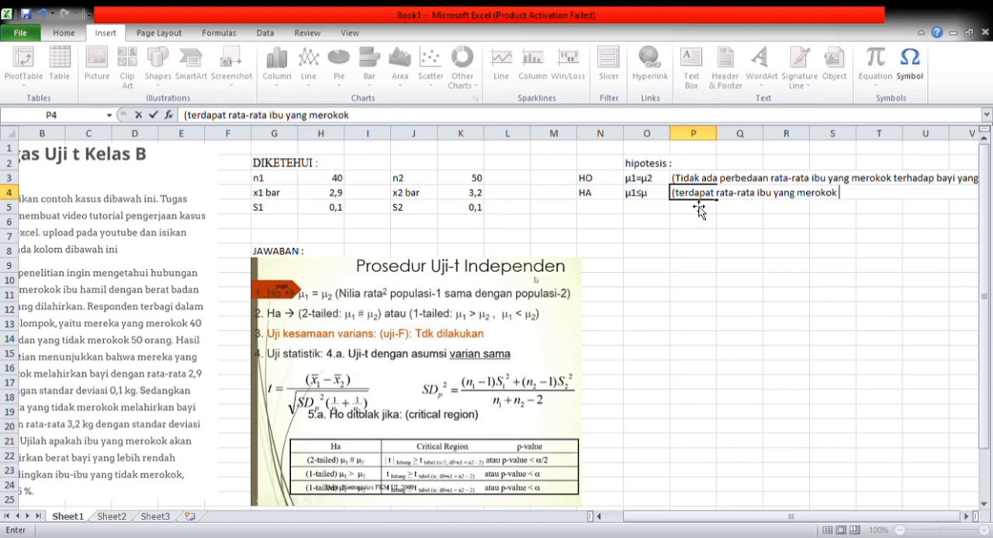
type(" dengan ra")
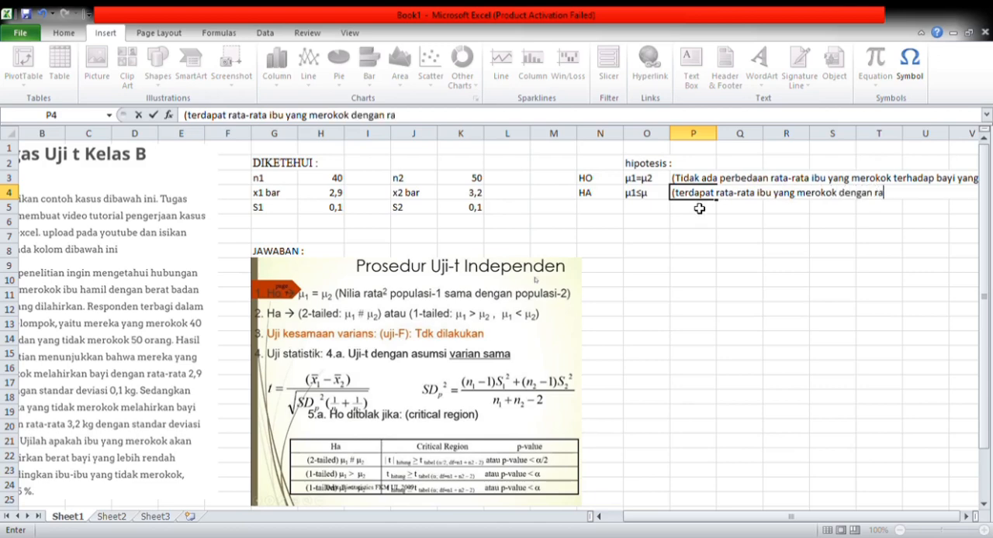
type("ta-rata ibu")
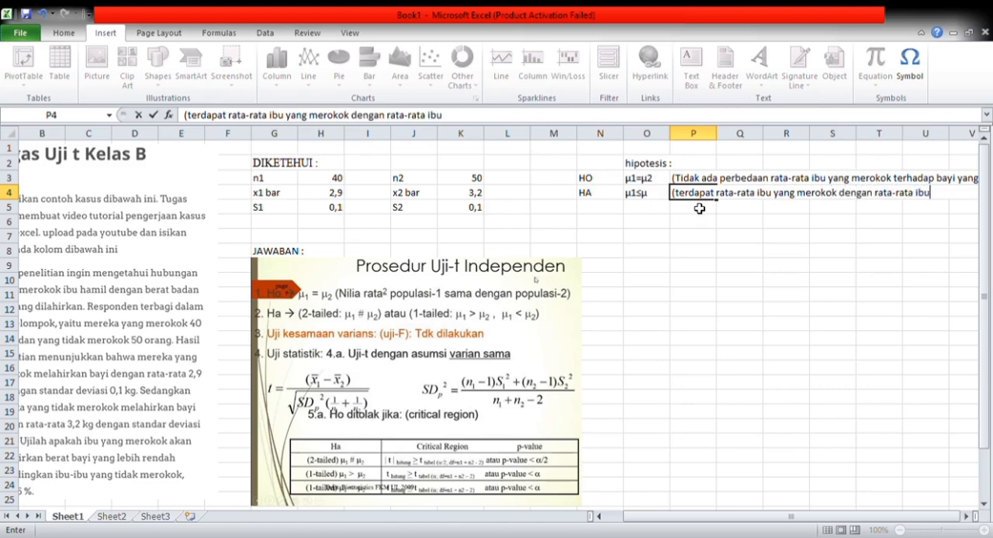
type(" yang tid")
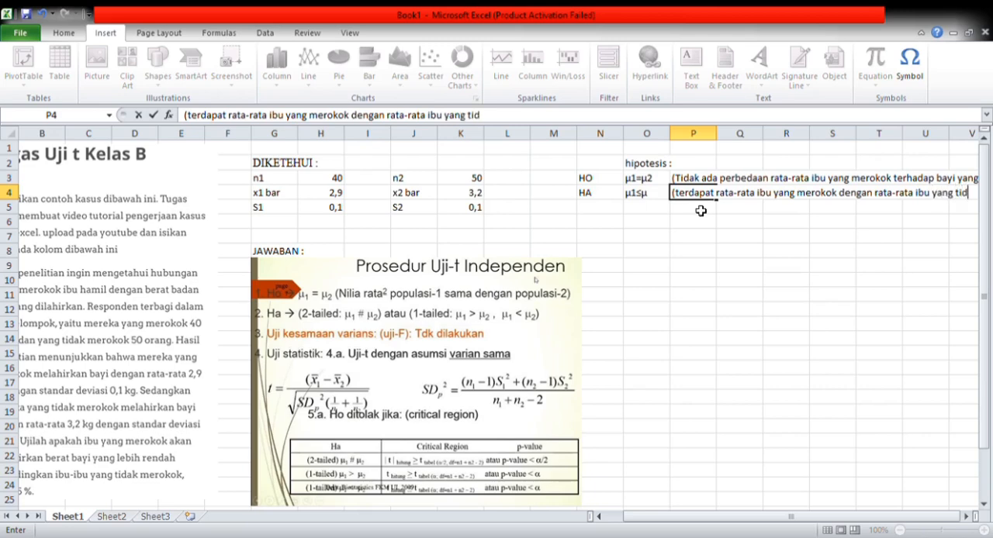
type("ak merokok")
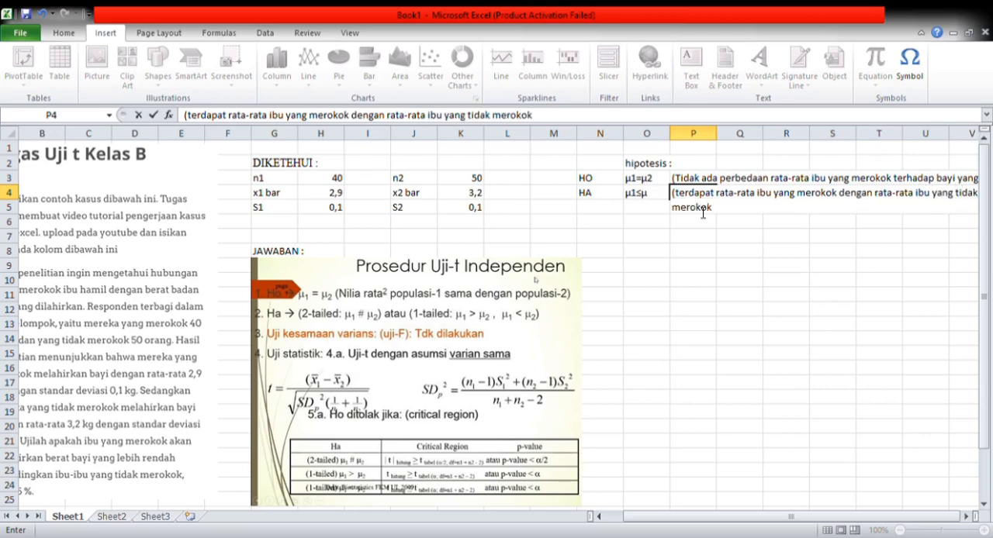
type(" terhadap berat bai")
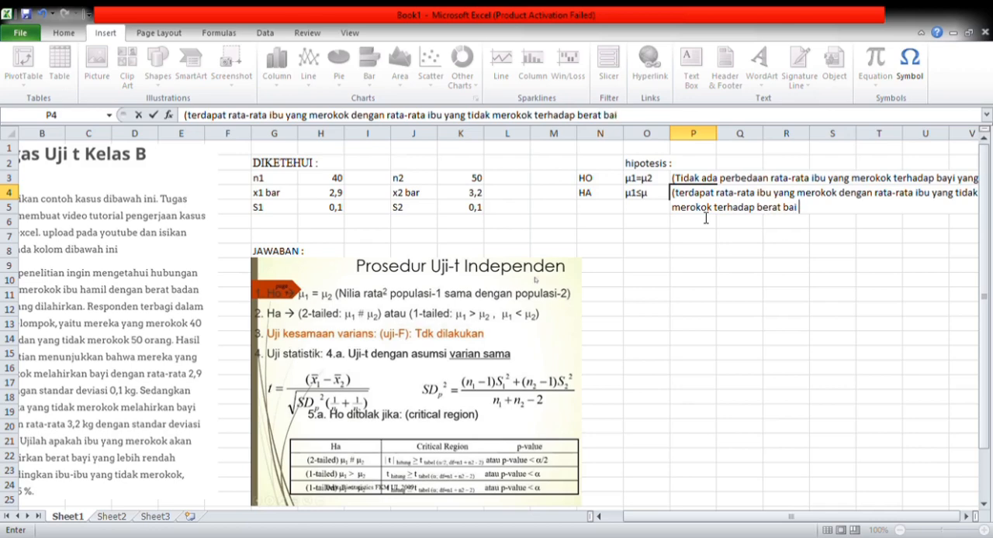
type(" yang dilah")
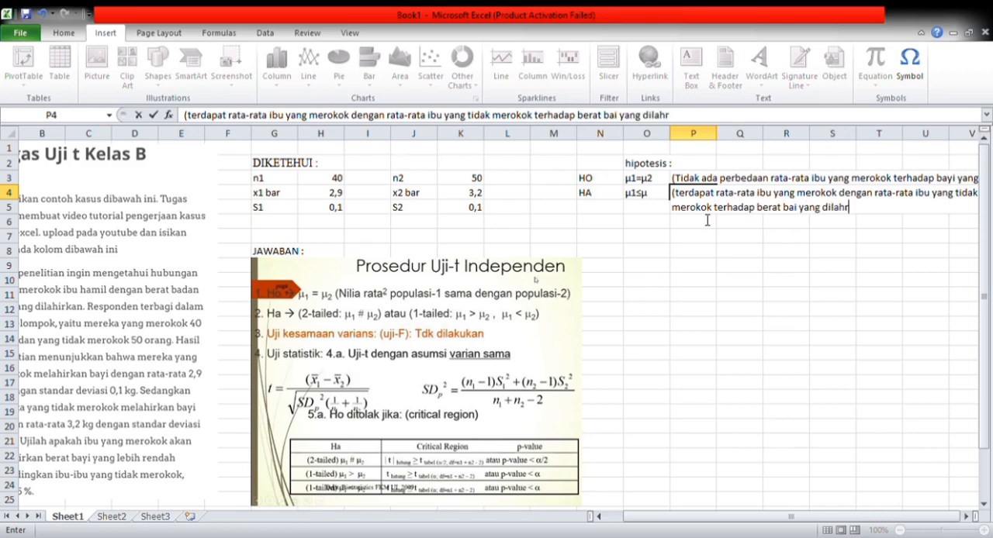
type("irkan")
left_click(589, 233)
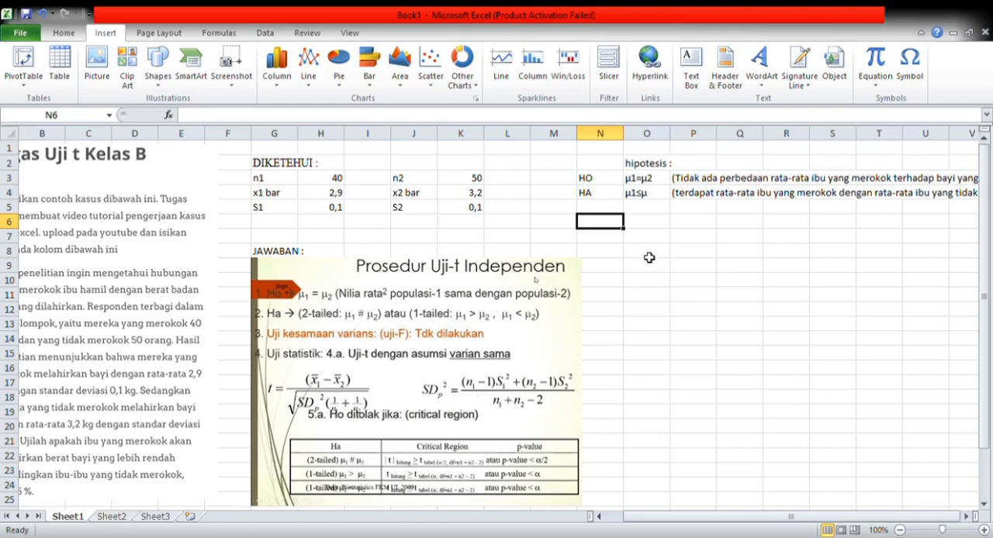
- Write the first calculation label "1. (n1-1)S12+(n2-1)S22" in cell O6
left_click(646, 234)
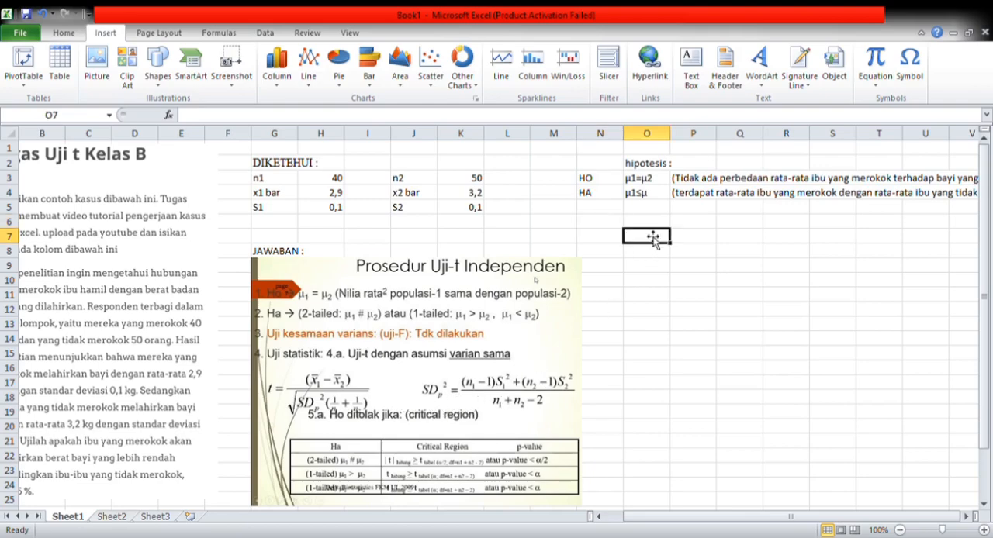
key("Up")
type("1")
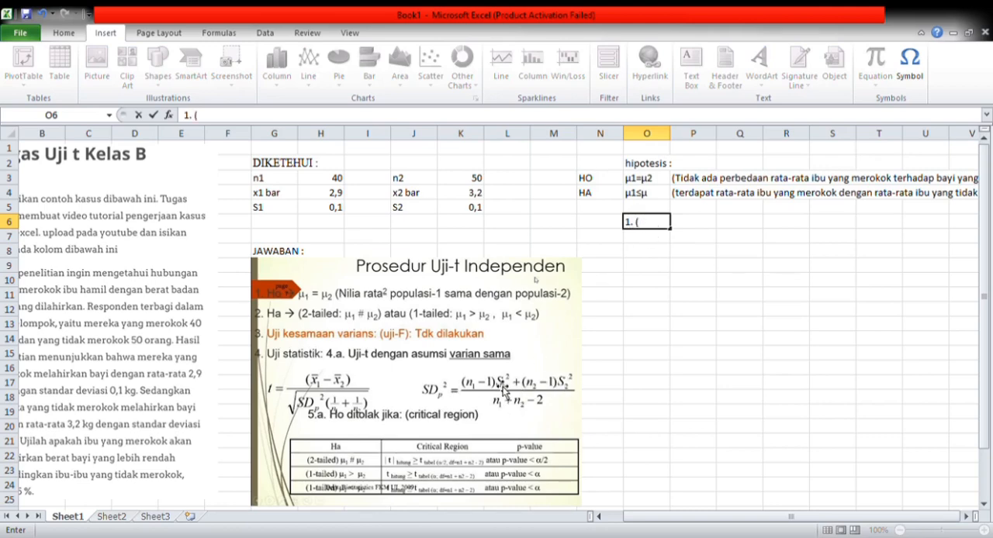
type(". (n1-1)")
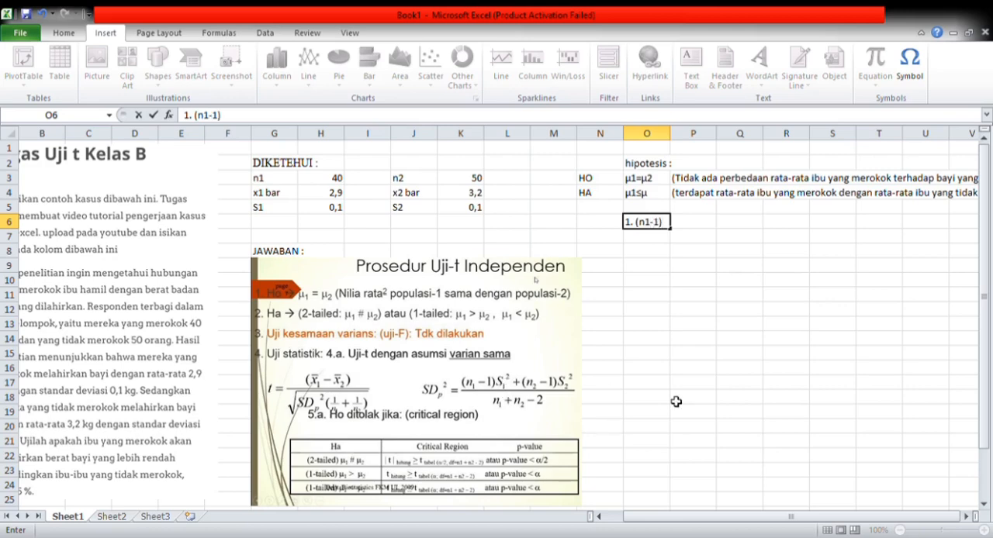
type("S1")
type("2+(n2-")
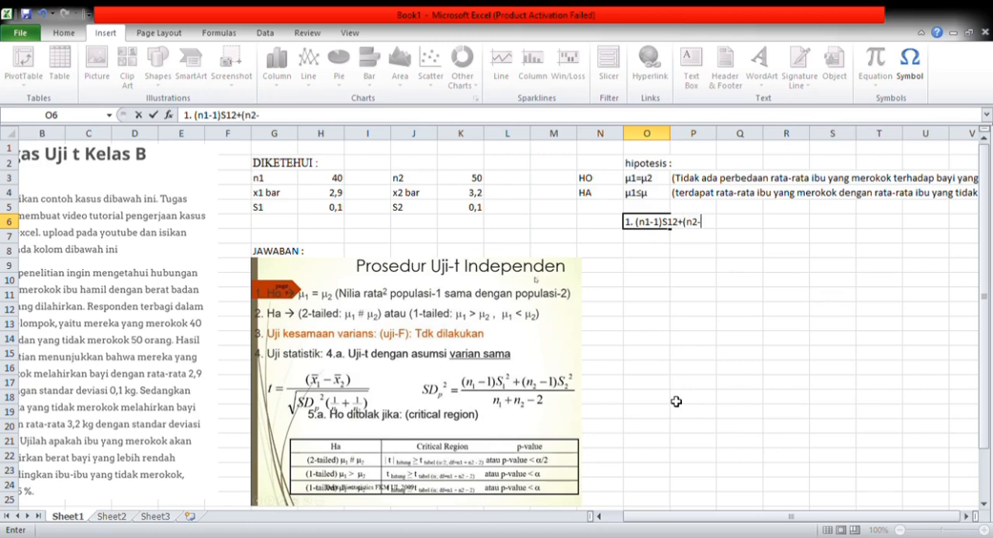
type("1)S22")
- Format the trailing 2 of both S1 and S2 terms in the O6 label as superscript exponents
left_click_drag(673, 224, 680, 224)
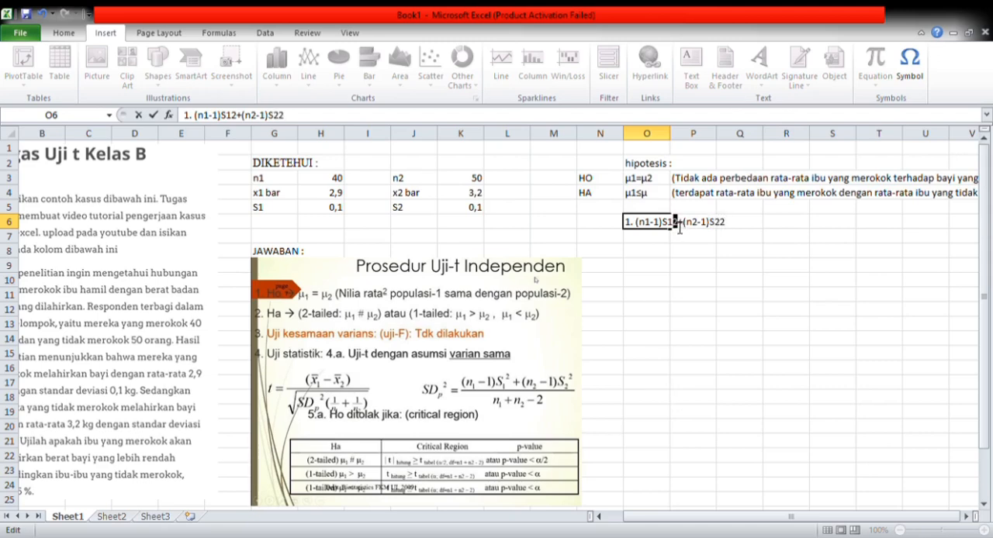
left_click(716, 297)
left_click_drag(727, 223, 717, 224)
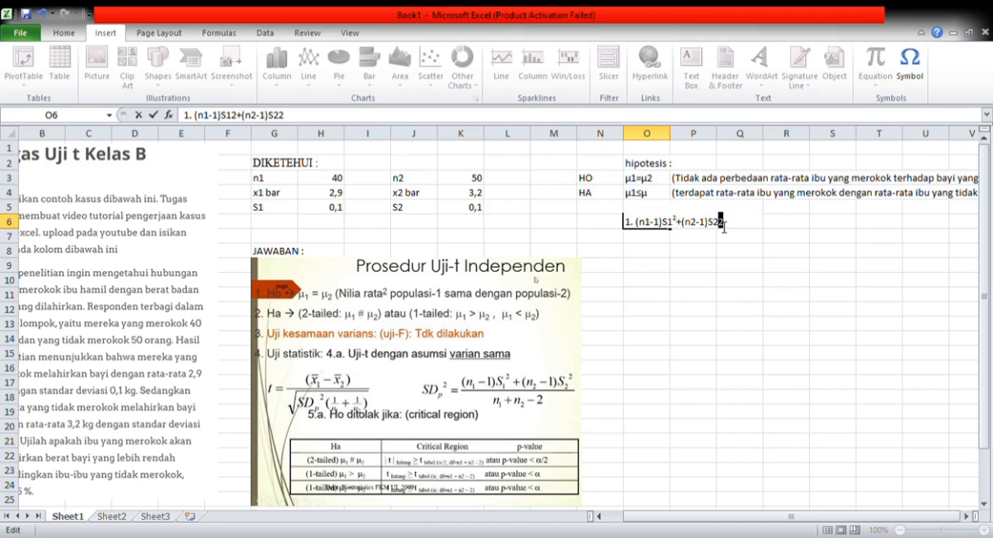
left_click(779, 302)
left_click(780, 228)
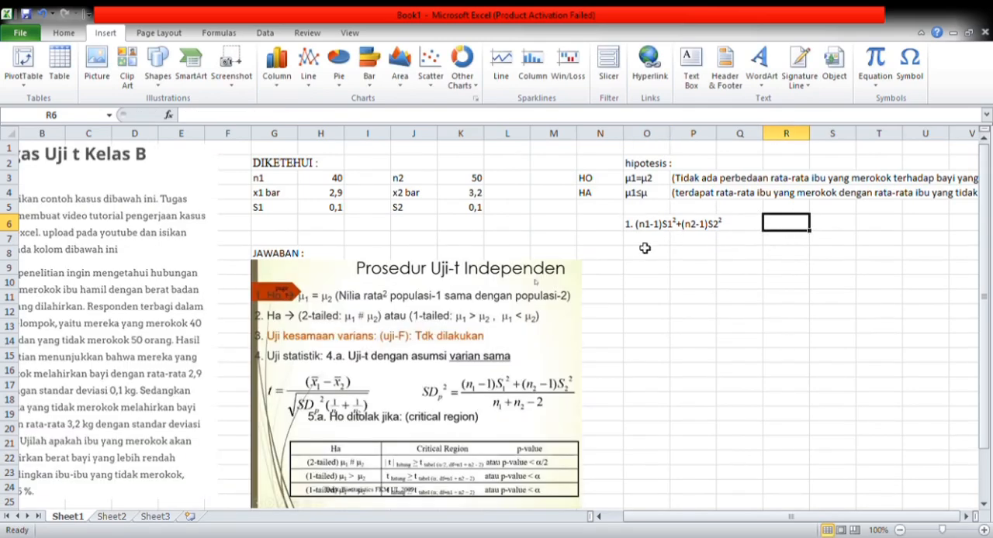
- Add the label S1² with a superscript exponent in G6 and enter its value 0,01 in H6
left_click(280, 224)
type("S1")
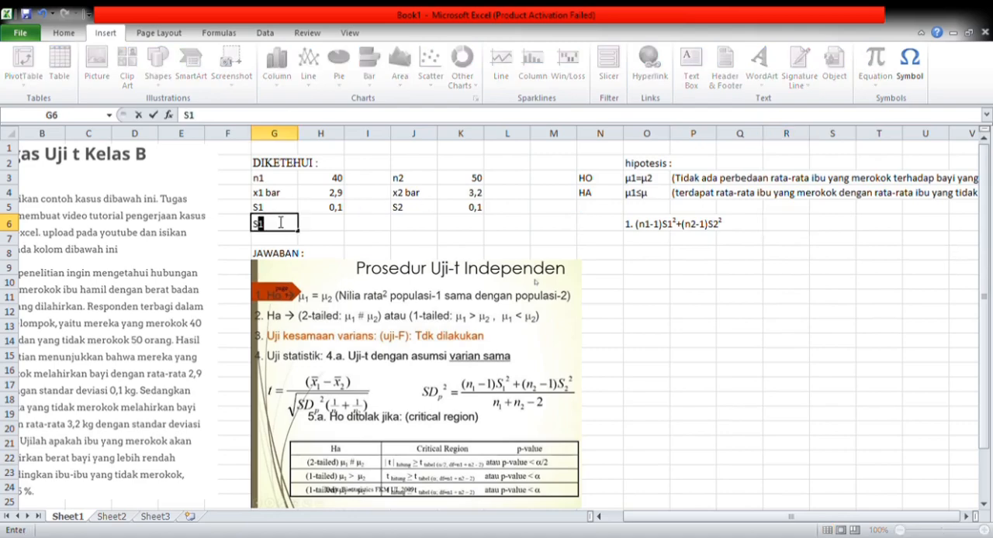
type("2")
left_click(332, 227)
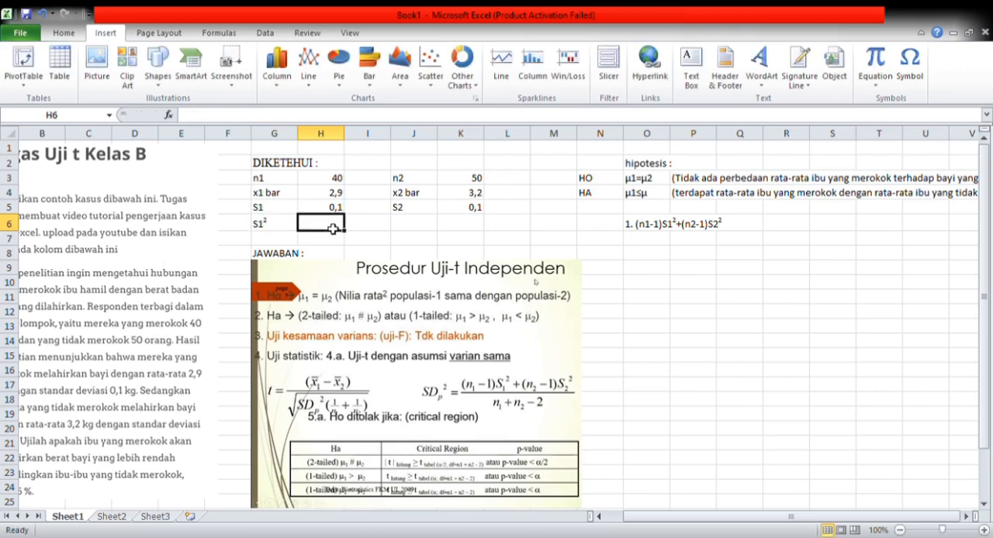
type("0,01")
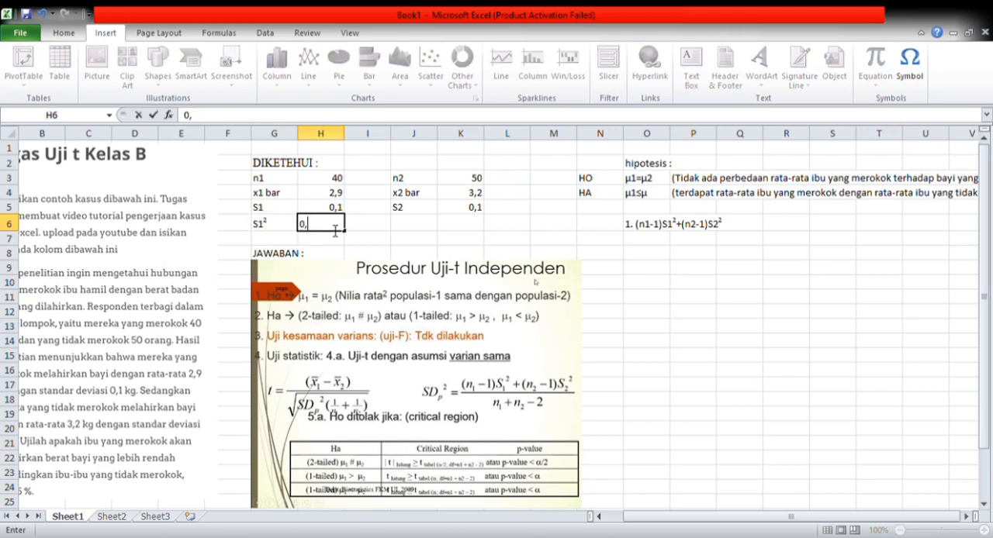
- Add the label S2² with a superscript exponent in J6 and enter its value 0,01 in K6
left_click(401, 225)
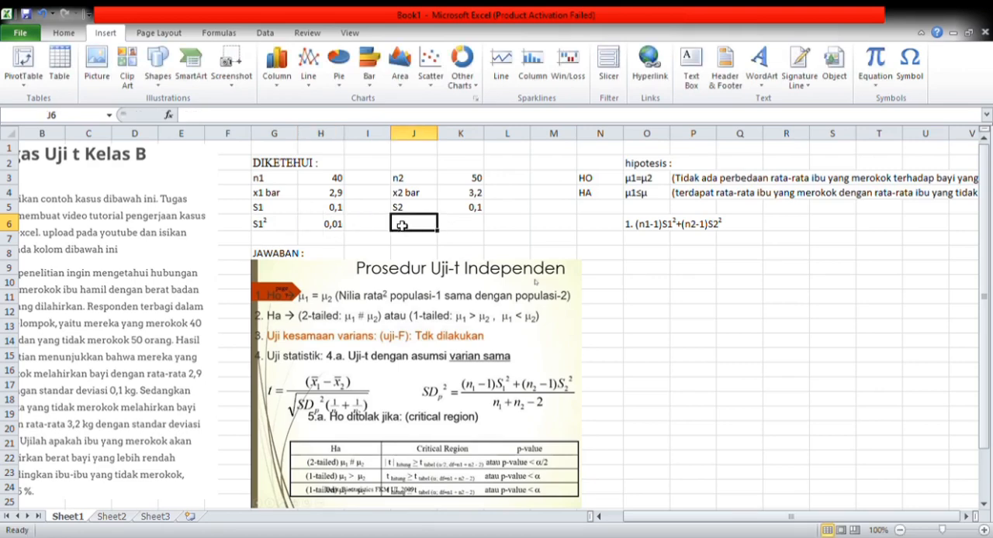
type("S22")
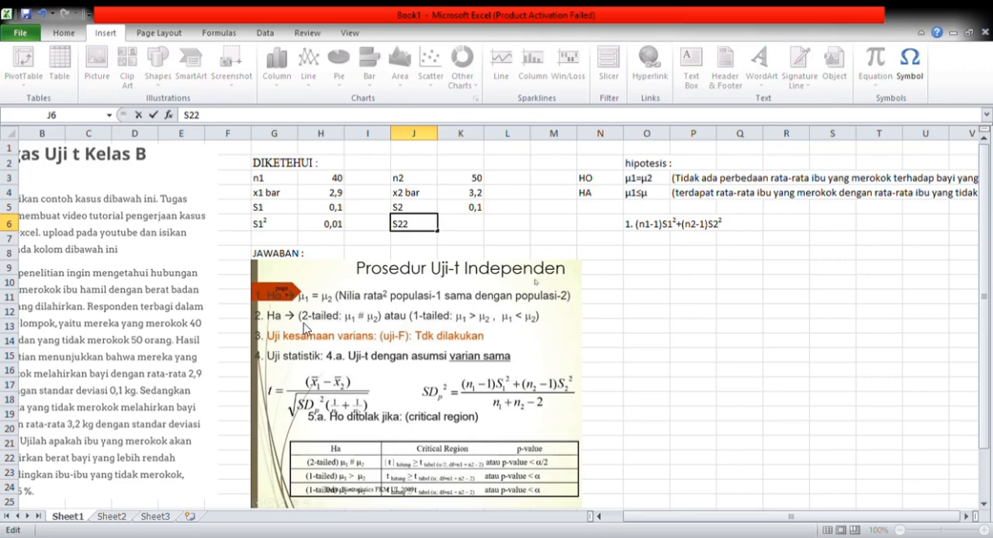
key("shift+Left")
left_click(456, 223)
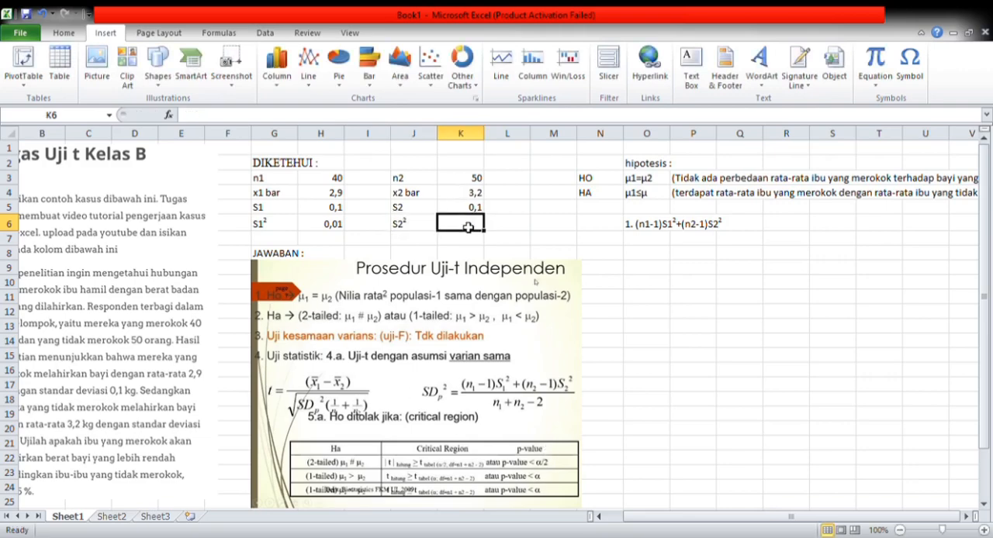
type("0,01")
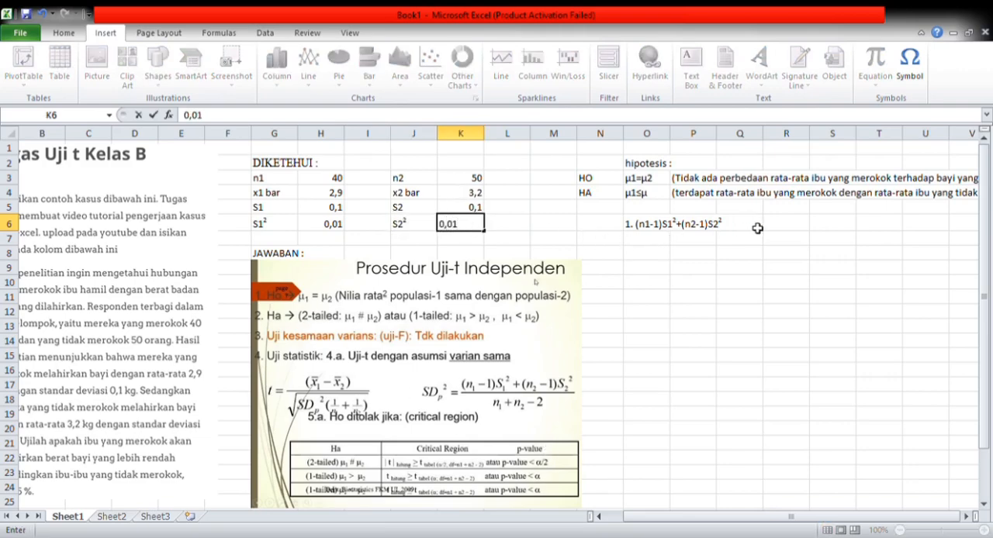
- Calculate the pooled variance numerator in R6 with the formula =((H3-1)*H6)+((K3-1)*K6)
left_click(783, 231)
type("=")
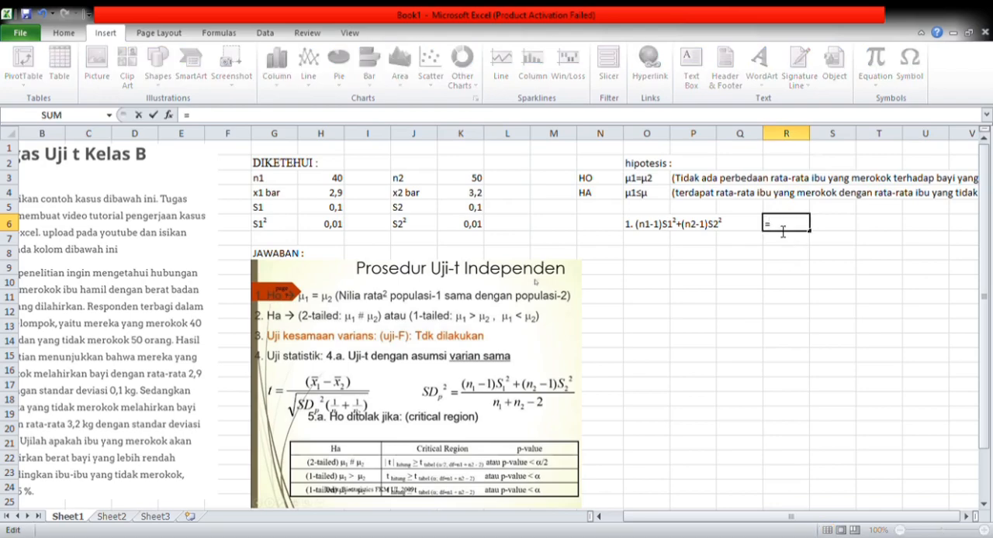
type("((")
left_click(339, 181)
type("-1)*")
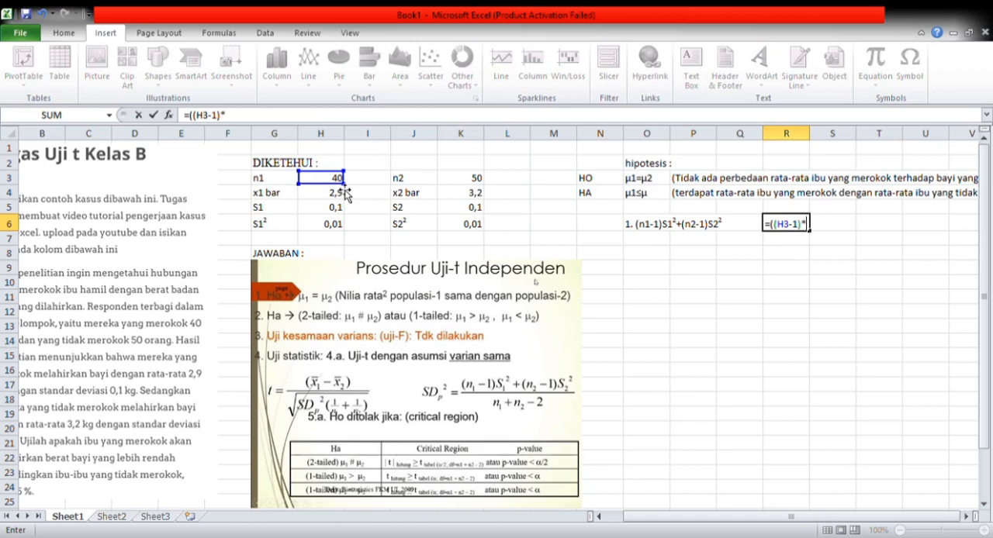
left_click(330, 229)
type(")")
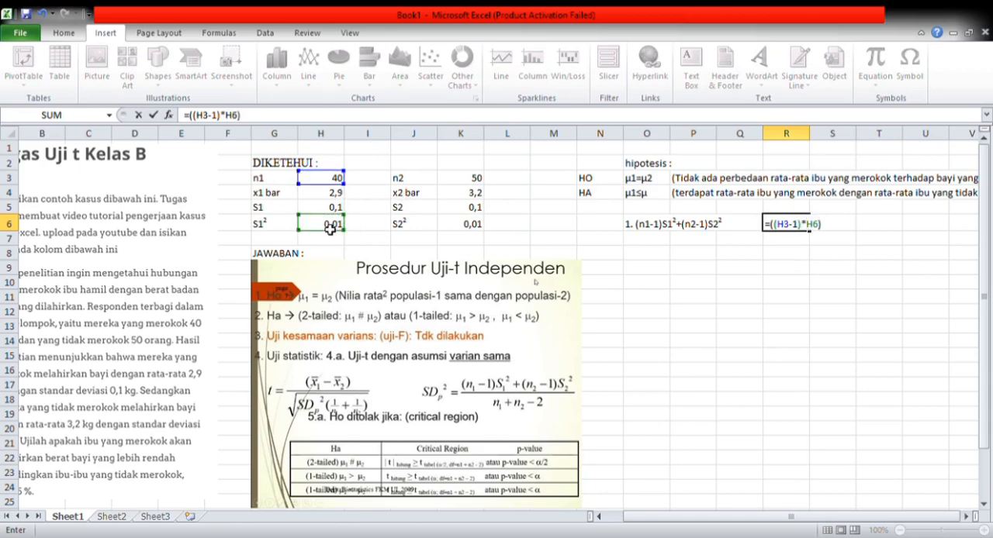
type("+((")
left_click(472, 182)
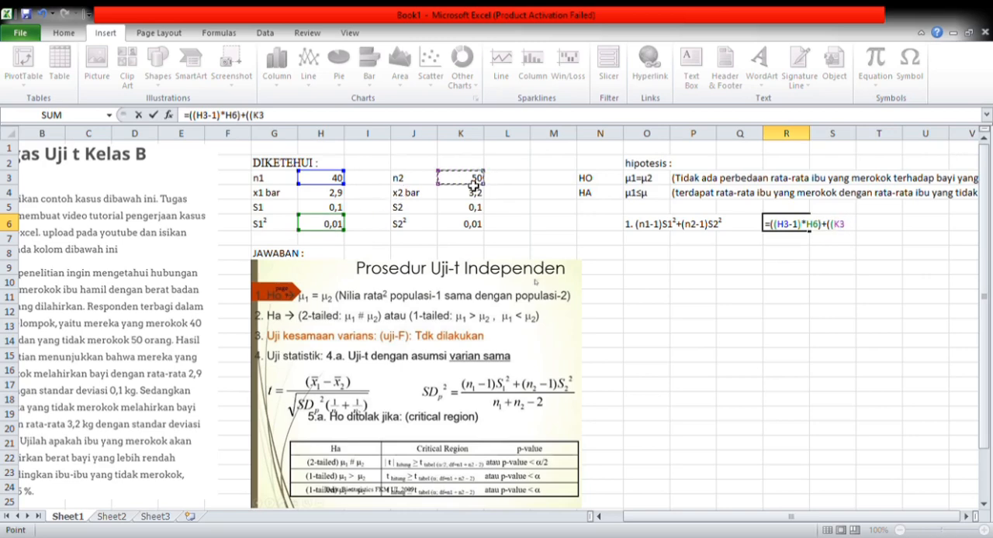
type("-1)*")
left_click(470, 225)
type(")*K6")
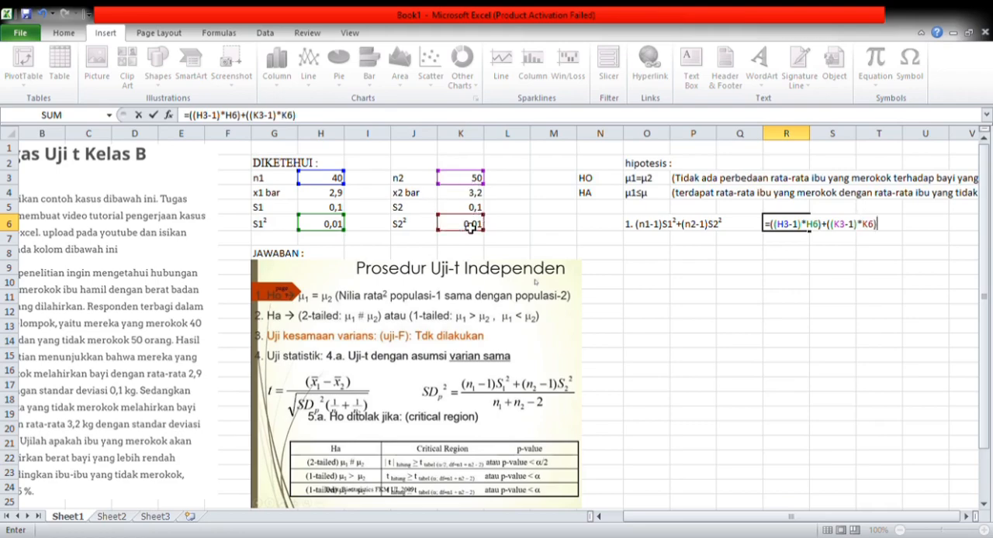
key("Return")
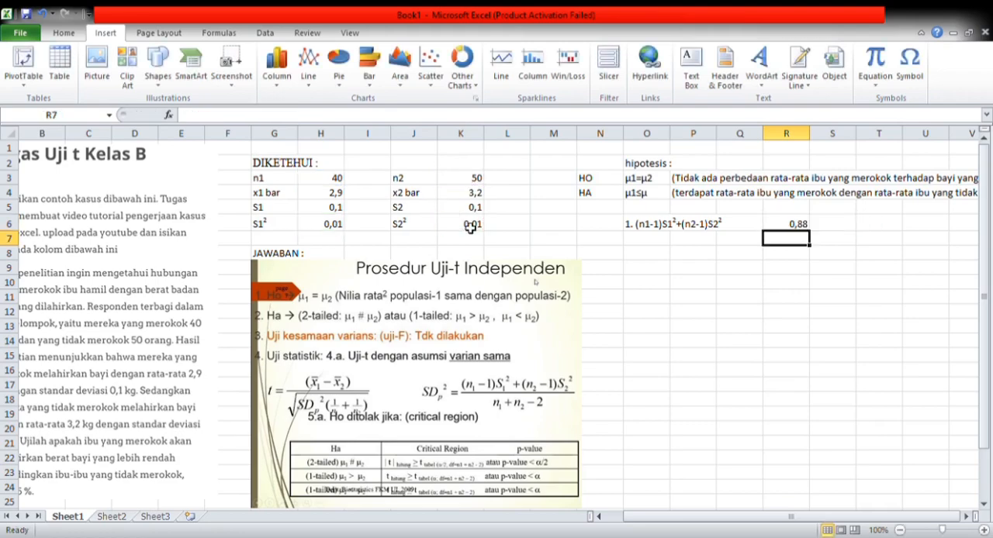
- Write the second calculation label "2. n1+n2-2" in cell O7
left_click(646, 242)
type("2.")
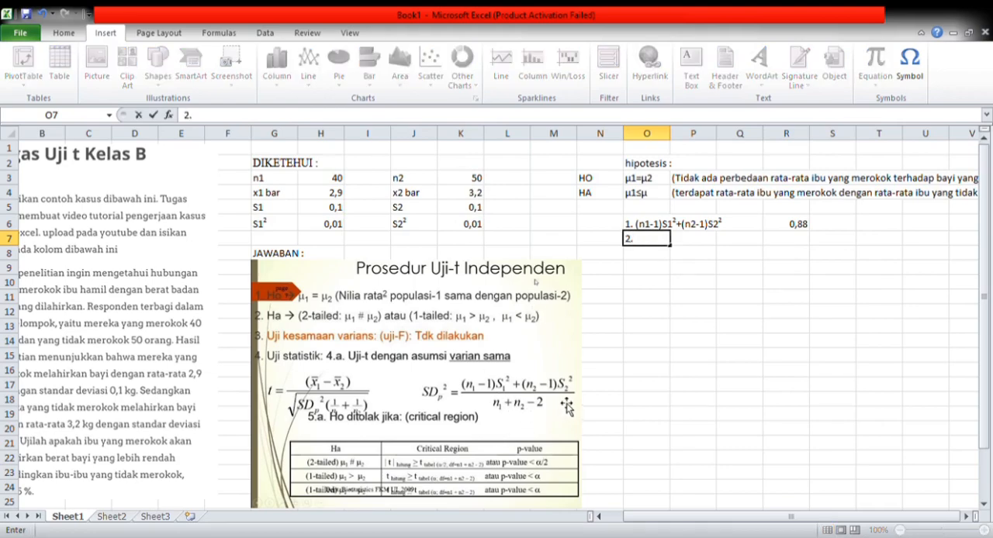
type(" n1+n2-2")
- Calculate the pooled variance denominator in R7 with the formula =(H3+K3-2)
left_click(804, 241)
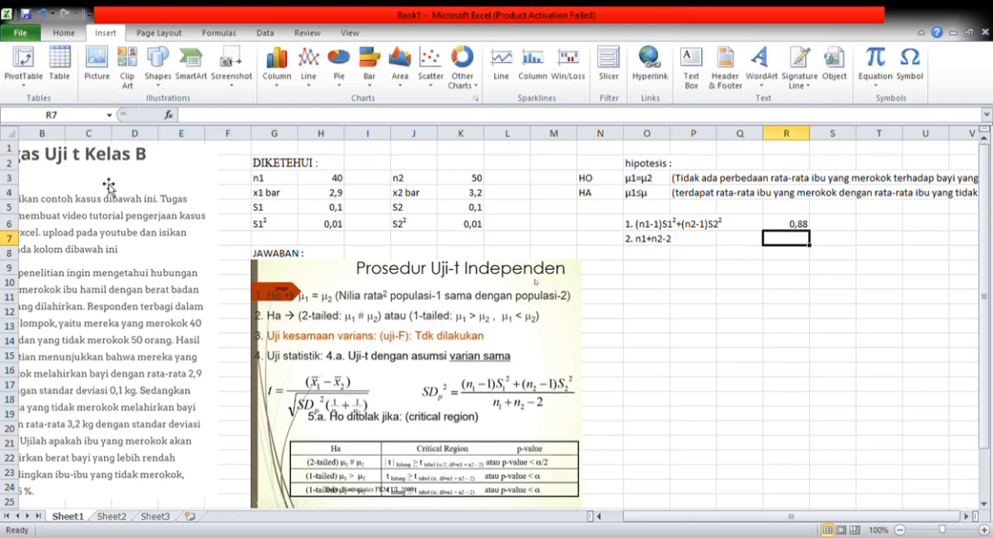
double_click(797, 244)
type("=(")
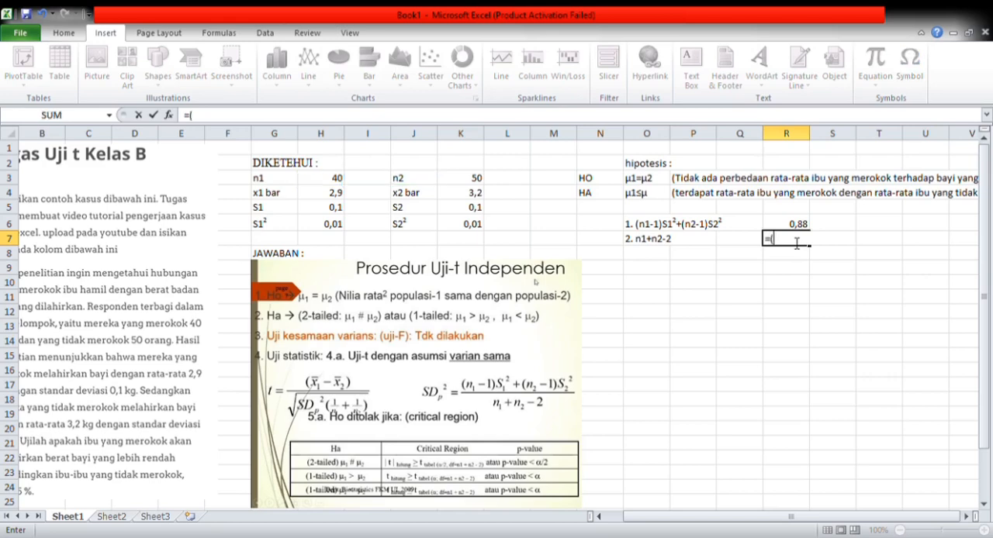
left_click(335, 183)
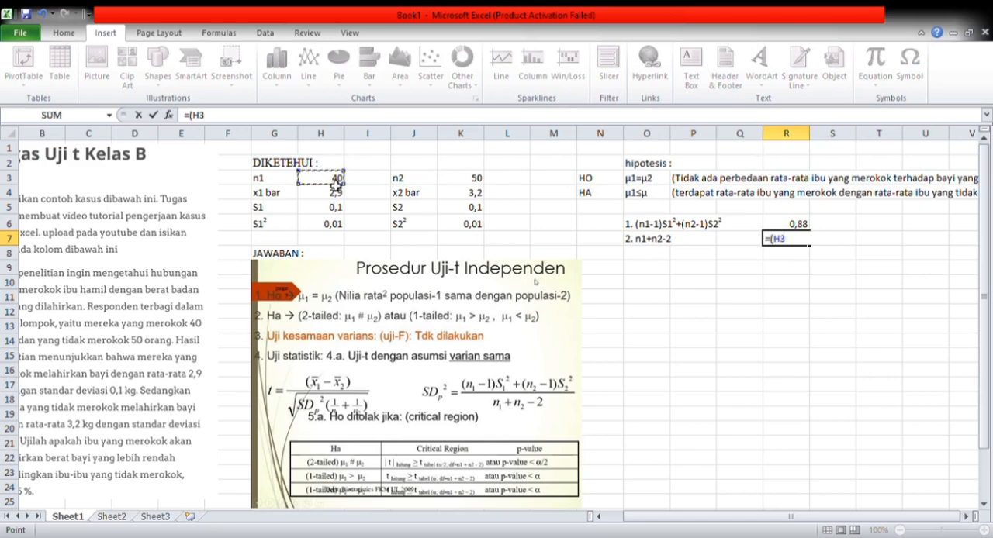
type("+")
left_click(462, 179)
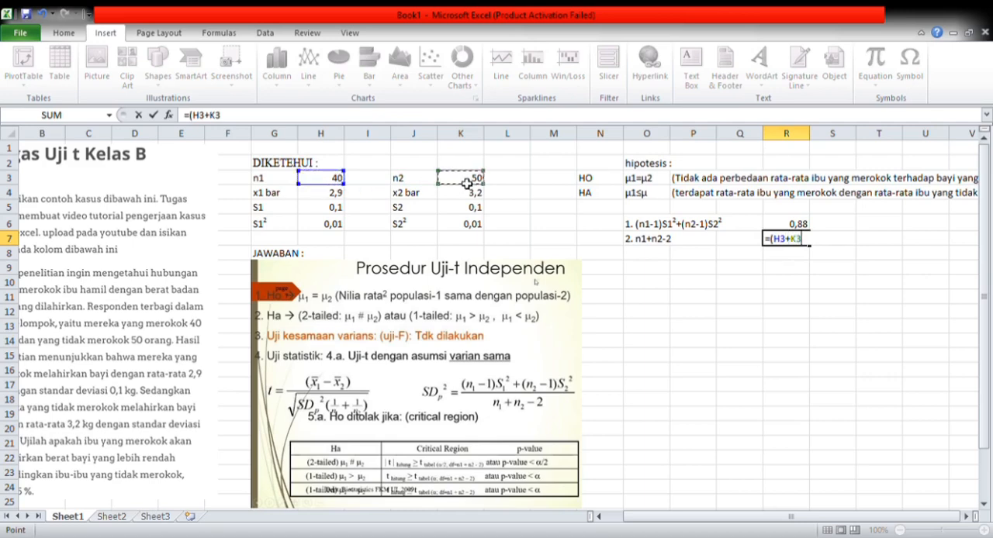
type("-2)")
key("Return")
- Write the third calculation label "3. SDp²" in O8, with the p as subscript and the 2 as superscript
left_click(648, 258)
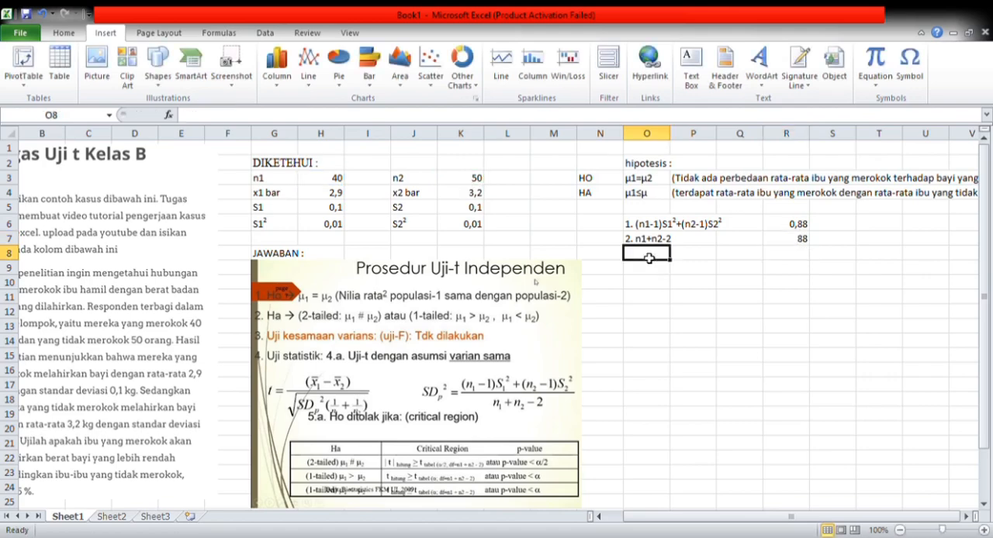
type("3.")
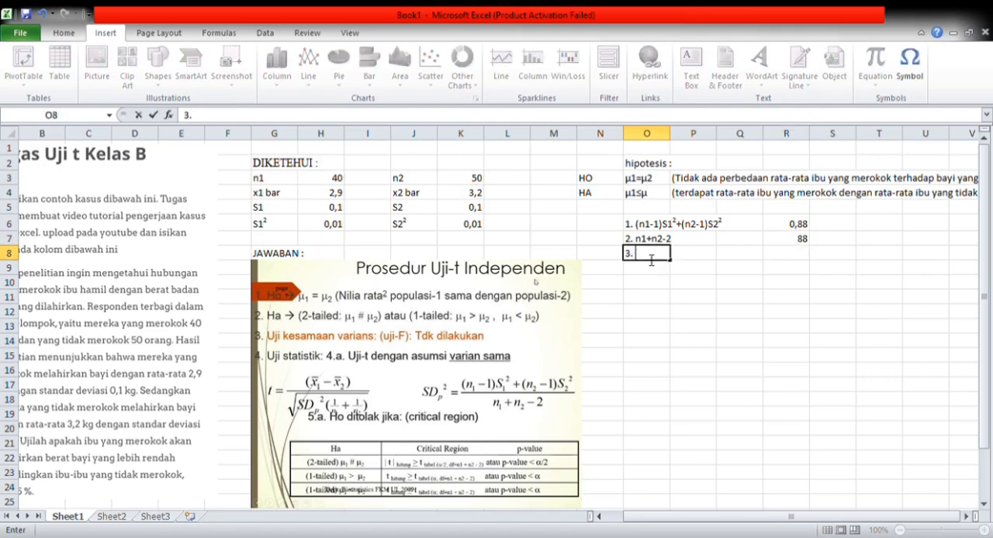
type(" SDP2")
left_click_drag(660, 258, 656, 260)
left_click(535, 368)
left_click(762, 475)
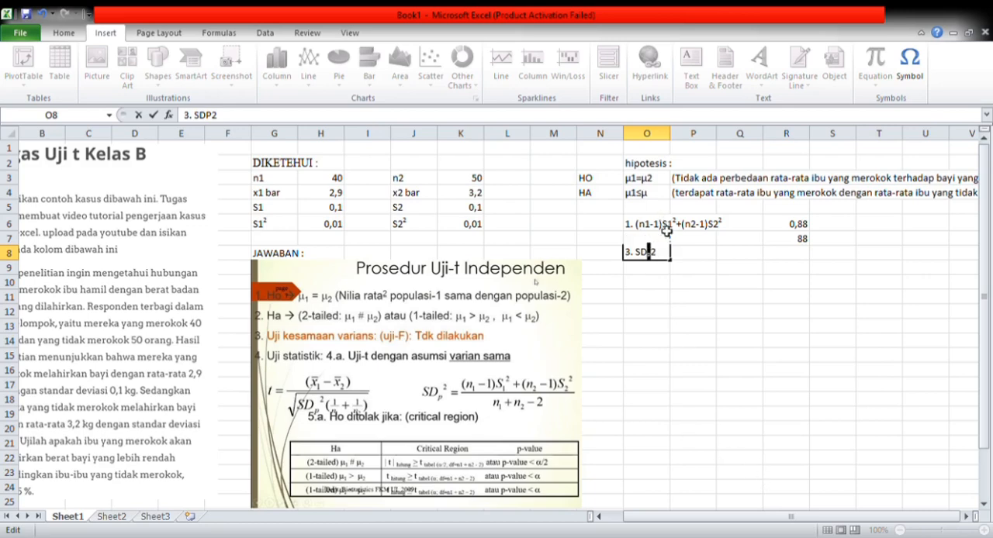
left_click_drag(663, 260, 657, 259)
left_click(774, 491)
left_click(785, 268)
- Calculate the pooled variance in R8 by dividing the numerator by the denominator with the formula =(R6/R7)
left_click(784, 258)
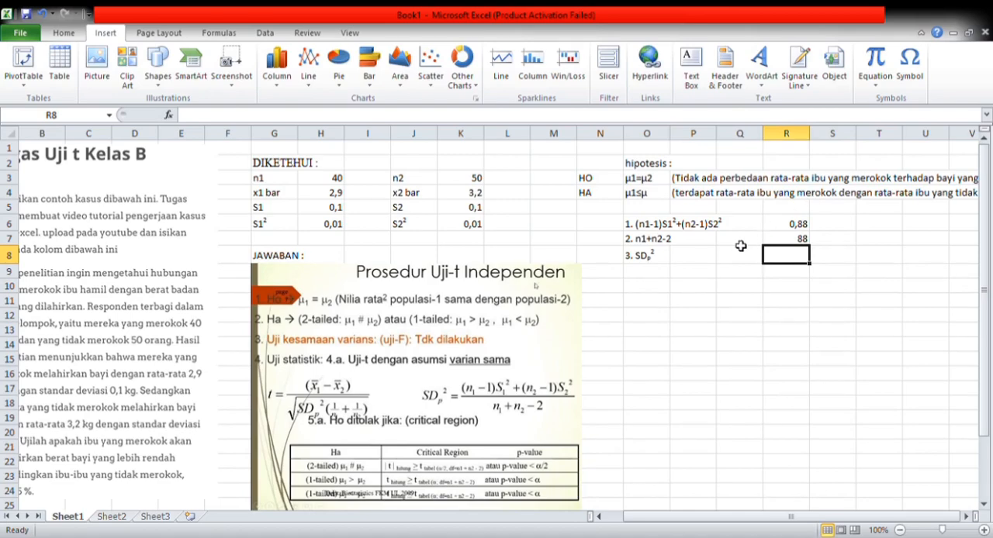
type("=")
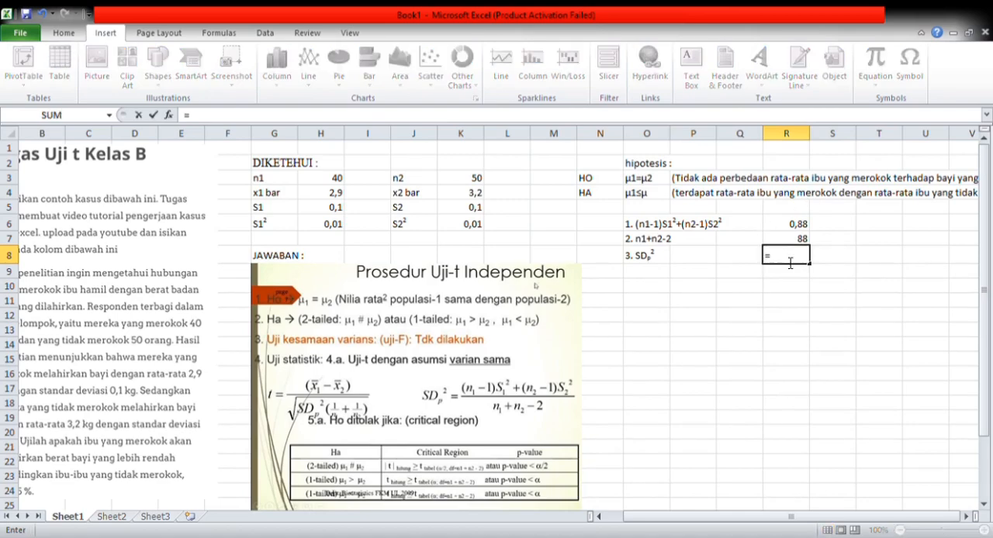
type("(")
left_click(801, 225)
type("/")
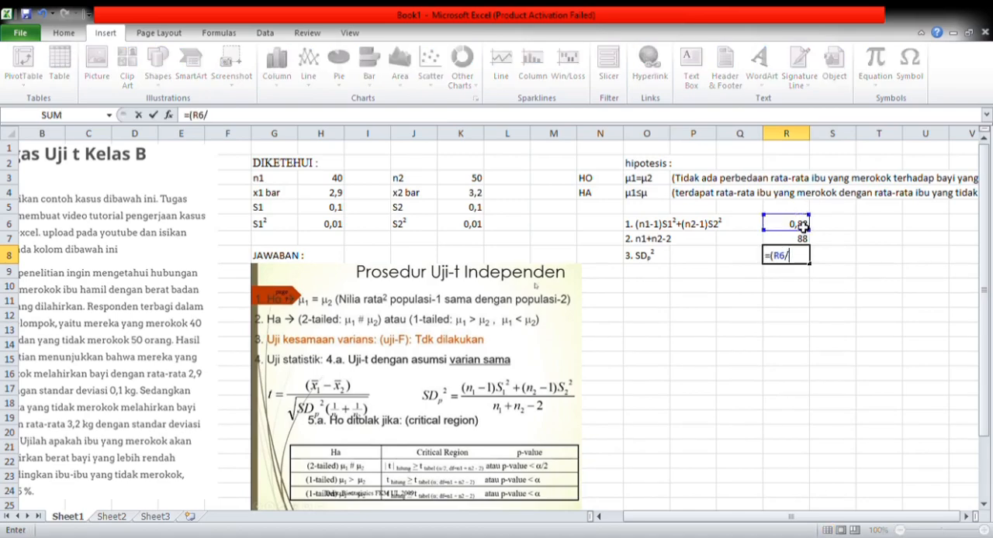
left_click(804, 241)
type(")")
key("Return")
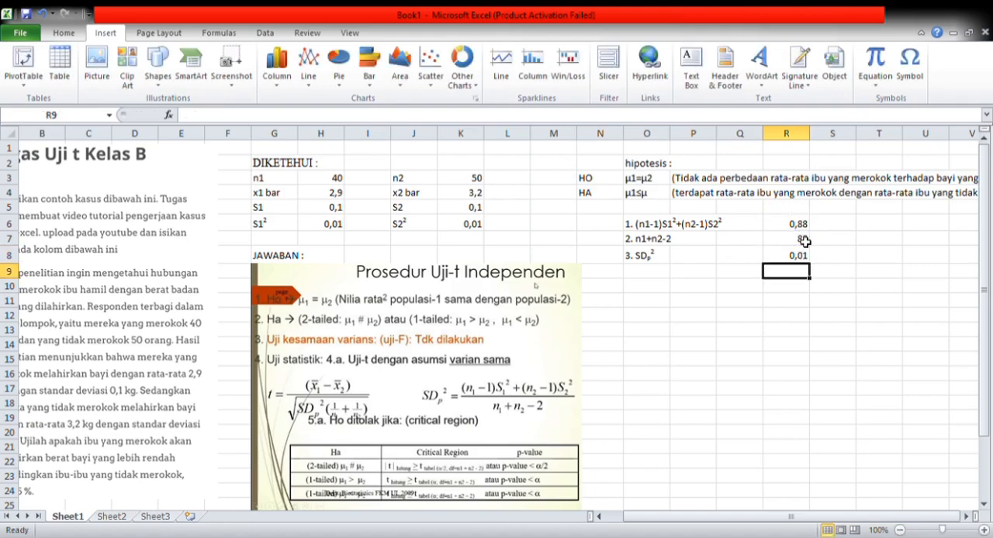
- Write the fourth calculation label "4. (X1 BAR-X2 BAR)" in cell O9
left_click(642, 277)
type("4.")
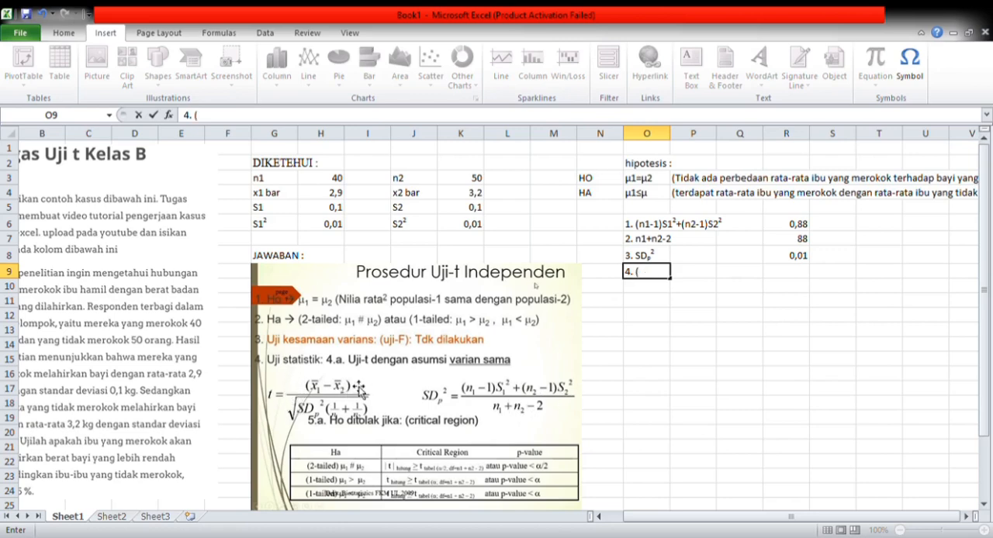
type("(X1 BAR-X2")
type("BA")
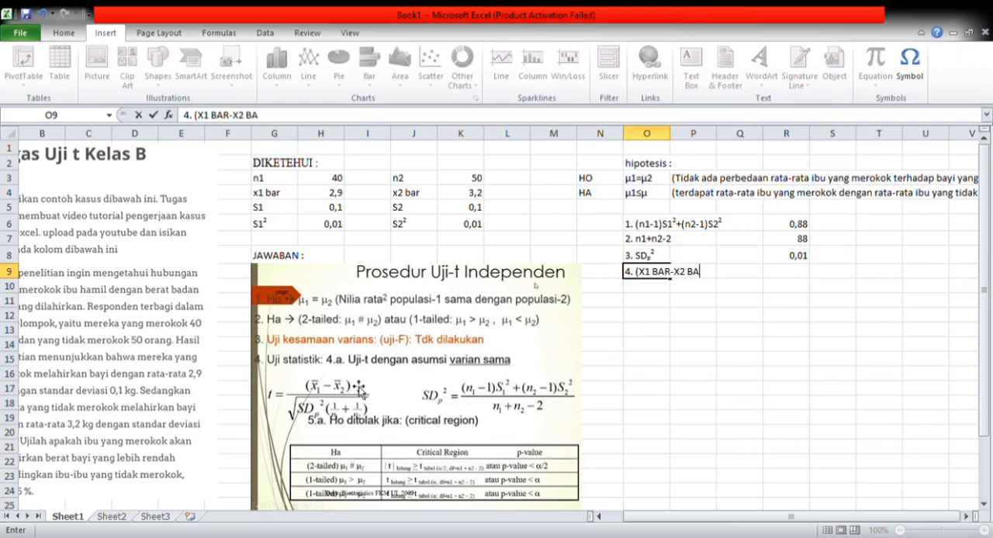
type("R)")
- Calculate the difference between the two sample means in R9 with the formula =(H4-K4)
left_click(780, 277)
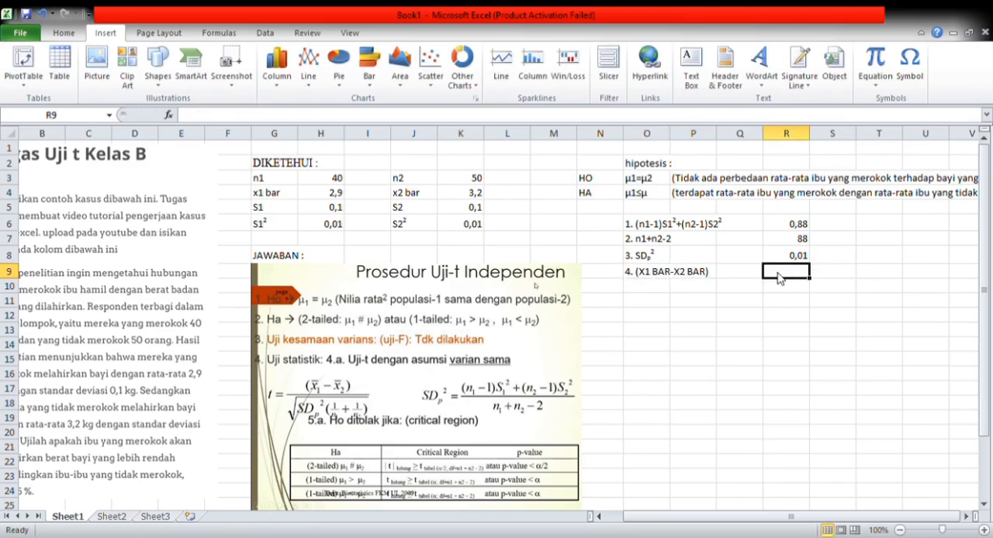
type("=")
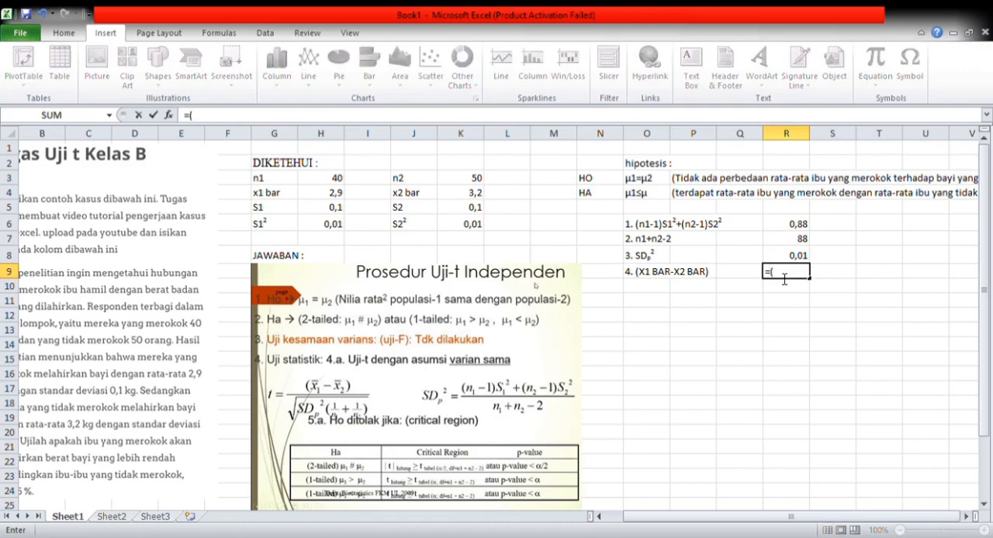
type("(")
left_click(336, 195)
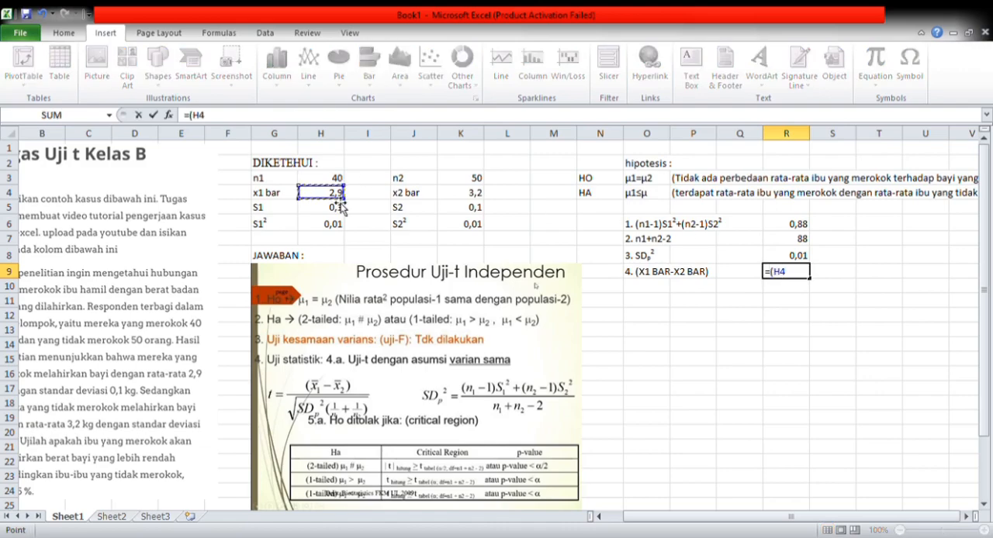
type("-")
left_click(466, 195)
type(")")
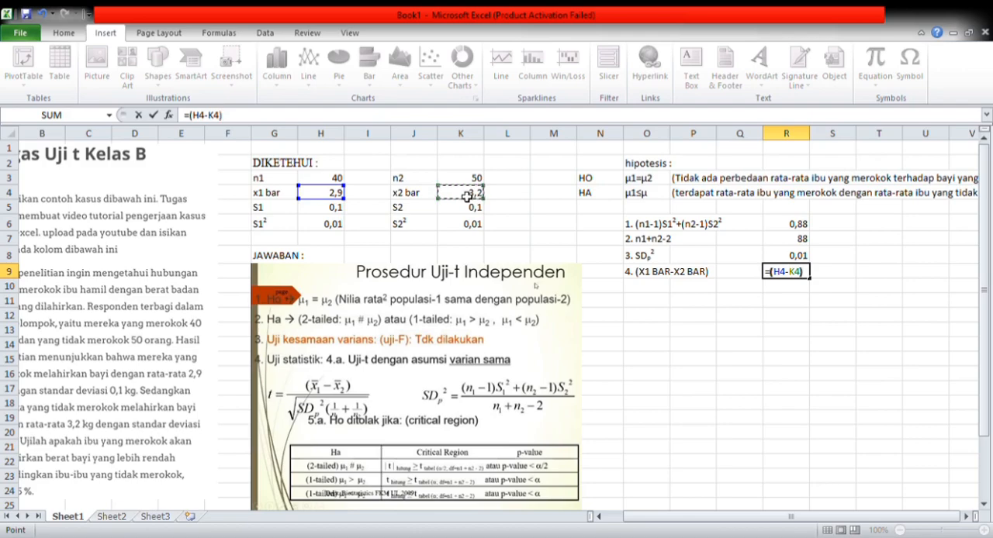
key("Return")
- Write the fifth calculation label "5. (1/n1+1/n2)" in cell O10
left_click(638, 288)
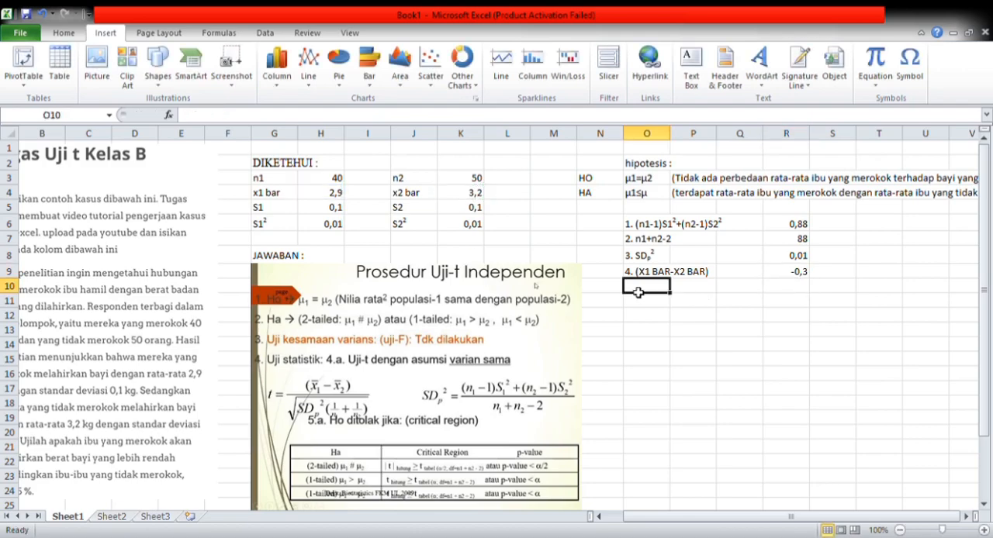
type("5.")
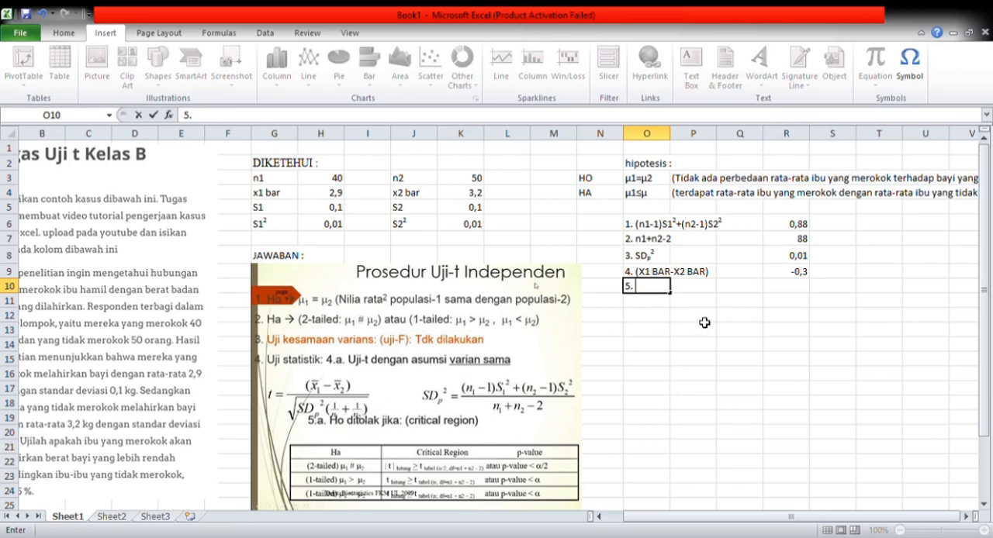
type("1/N")
key("BackSpace")
type("n2")
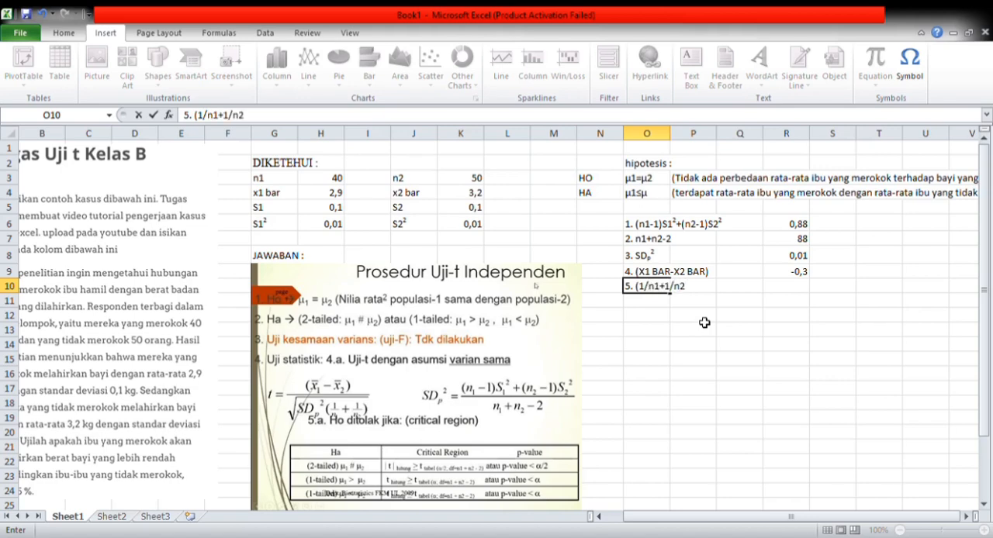
- Calculate the sum of the reciprocal sample sizes in R10 with the formula =(1/H3+1/K3)
left_click(793, 288)
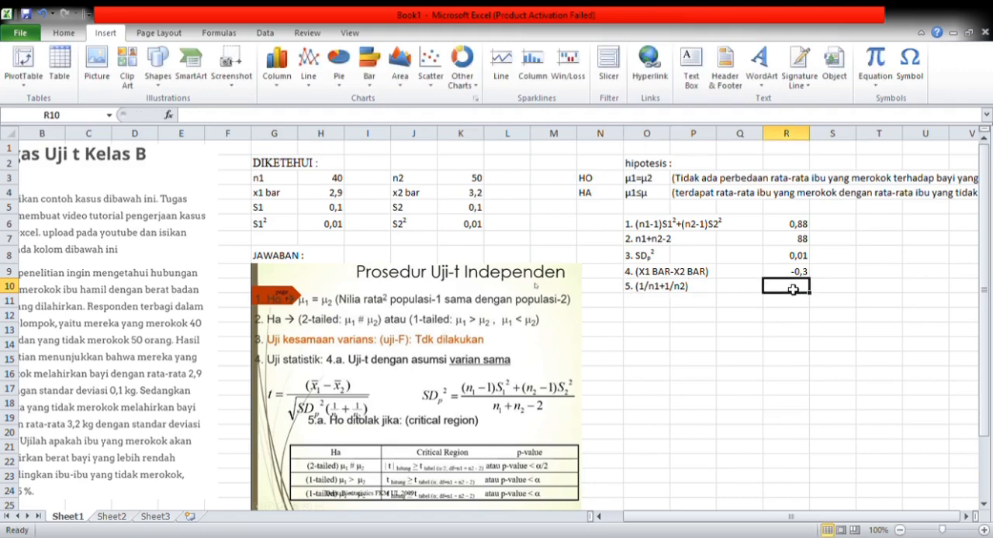
type("=")
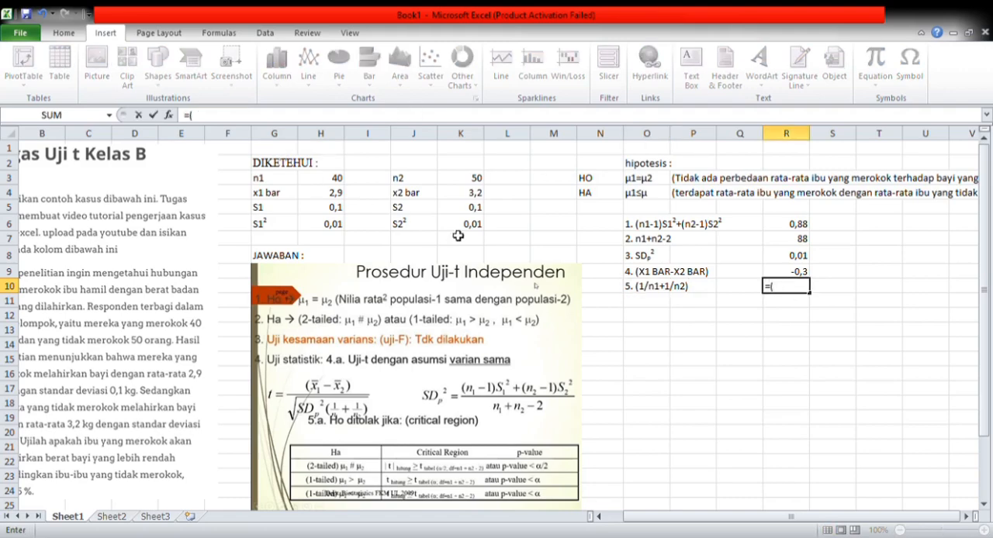
type("(1/")
left_click(340, 182)
type("+")
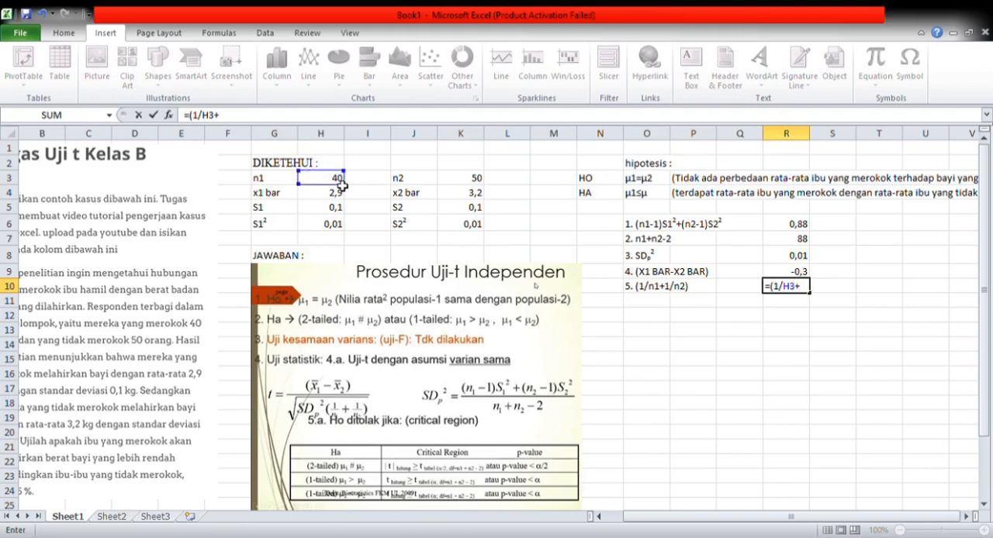
type("1/")
left_click(477, 180)
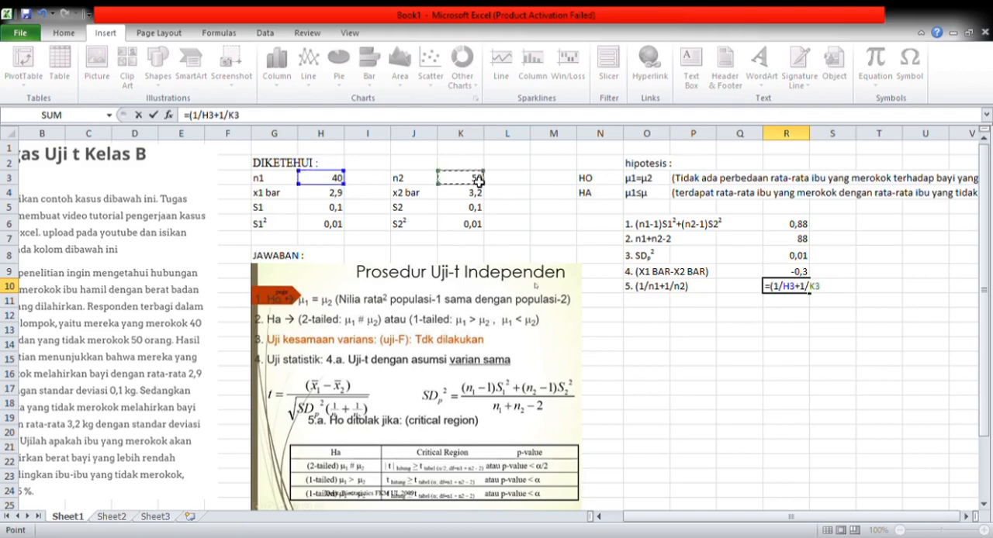
type(")")
key("Return")
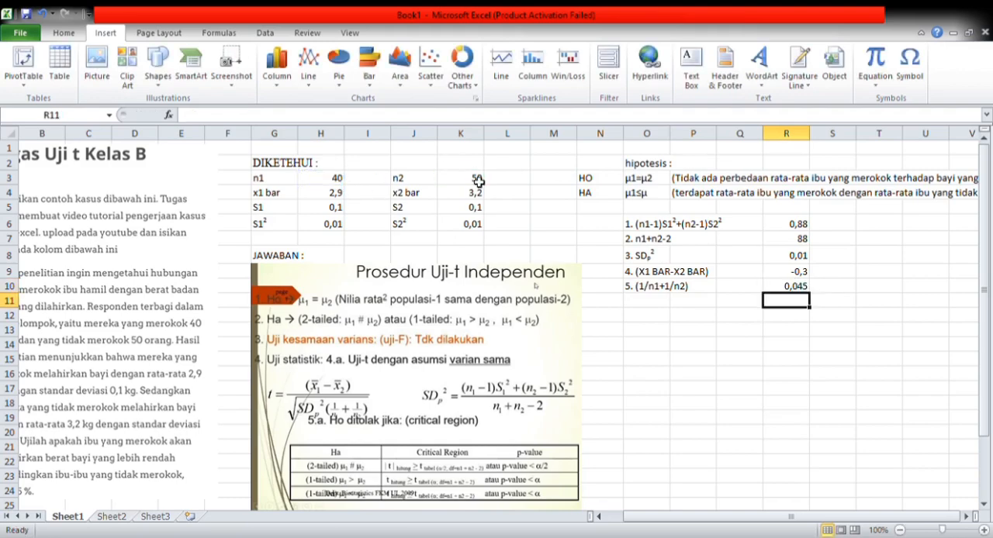
- Write the sixth calculation label "6. nomor 3 dikali nomor 5" in cell O11
left_click(643, 304)
type("6")
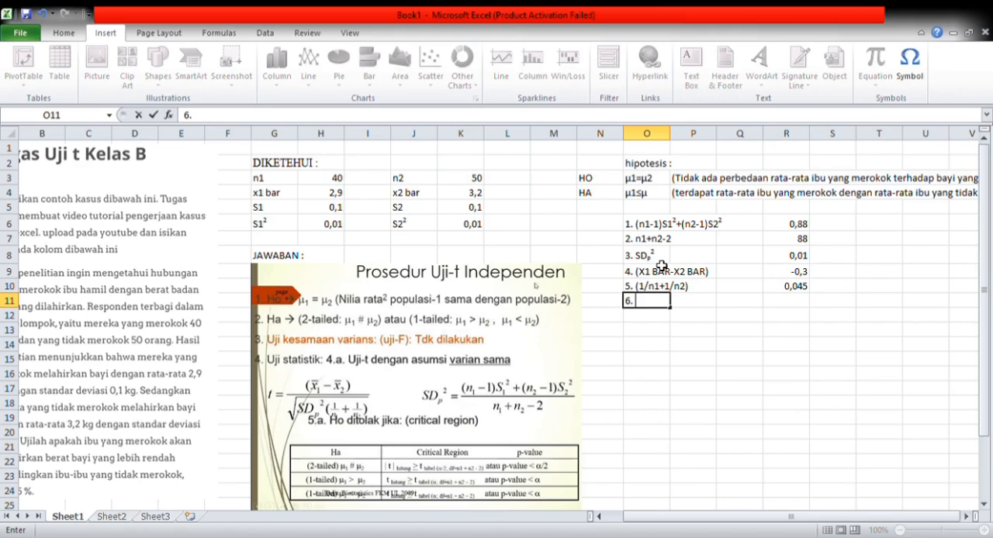
type(". nomor 3 di")
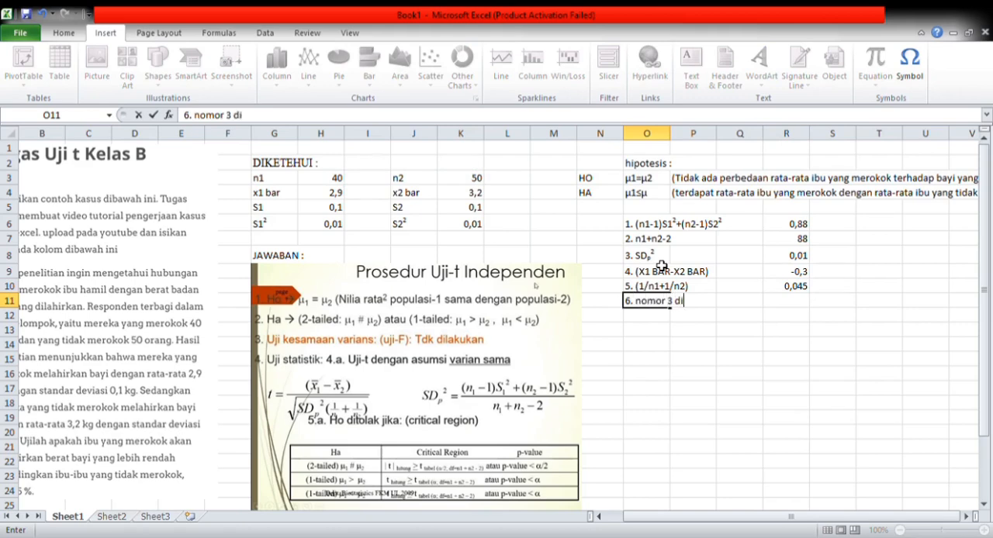
type("kali nomor")
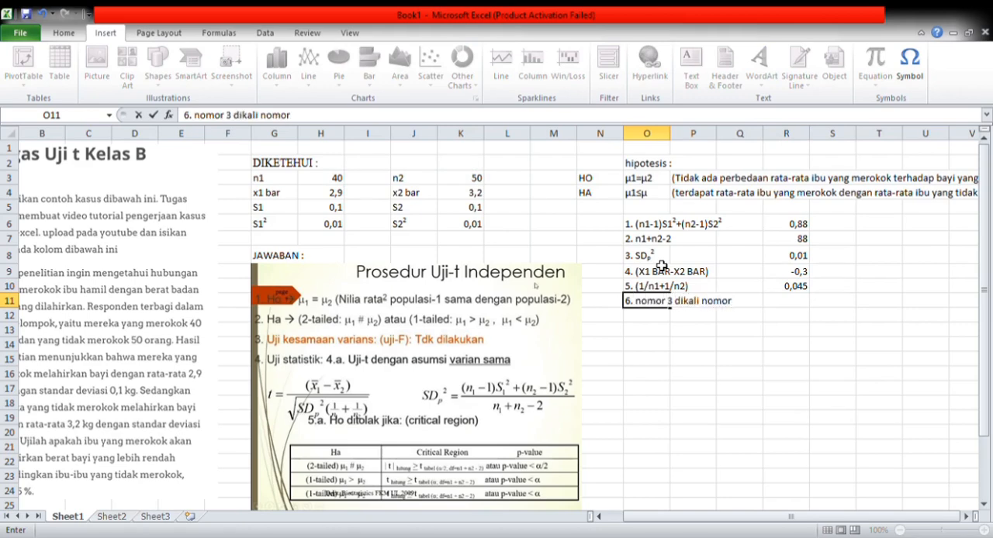
type(" 5")
- Multiply the pooled variance by the reciprocal sum in R11 with the formula =(R8*R10)
left_click(782, 307)
type("=(")
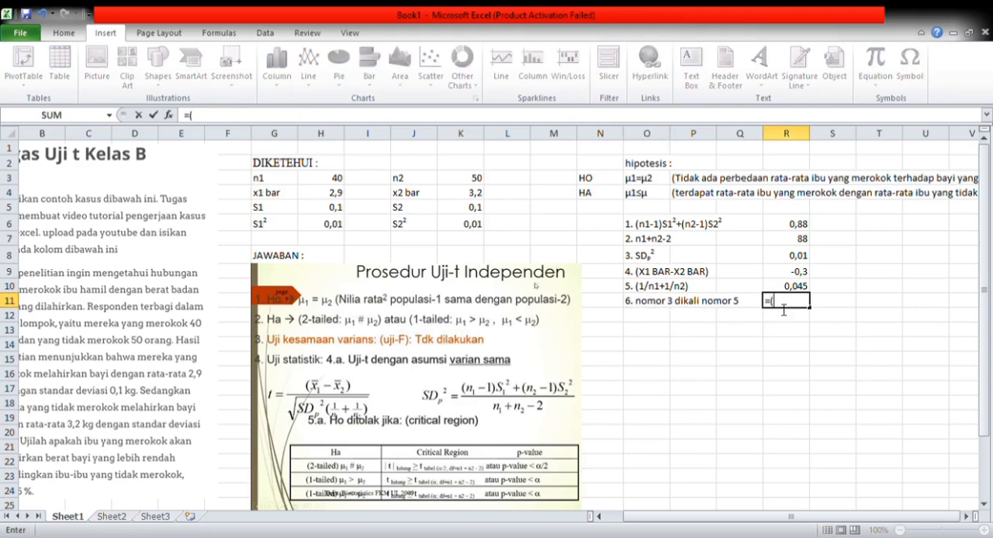
left_click(805, 260)
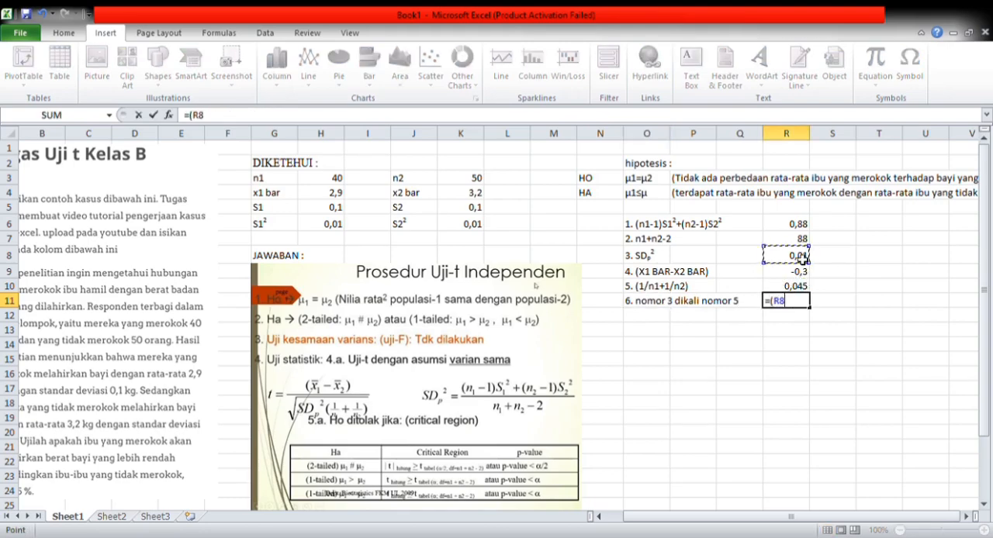
type("*")
left_click(802, 288)
type(")")
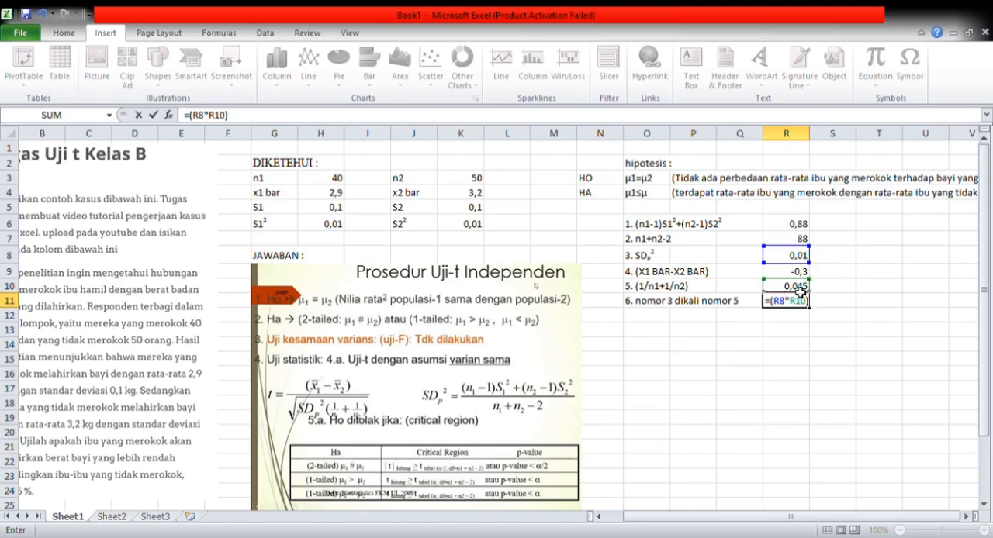
key("Return")
- Write the label "7. akar nomor 6" in O12 and calculate the square root in R12 with the formula =sqrt(R11)
left_click(644, 321)
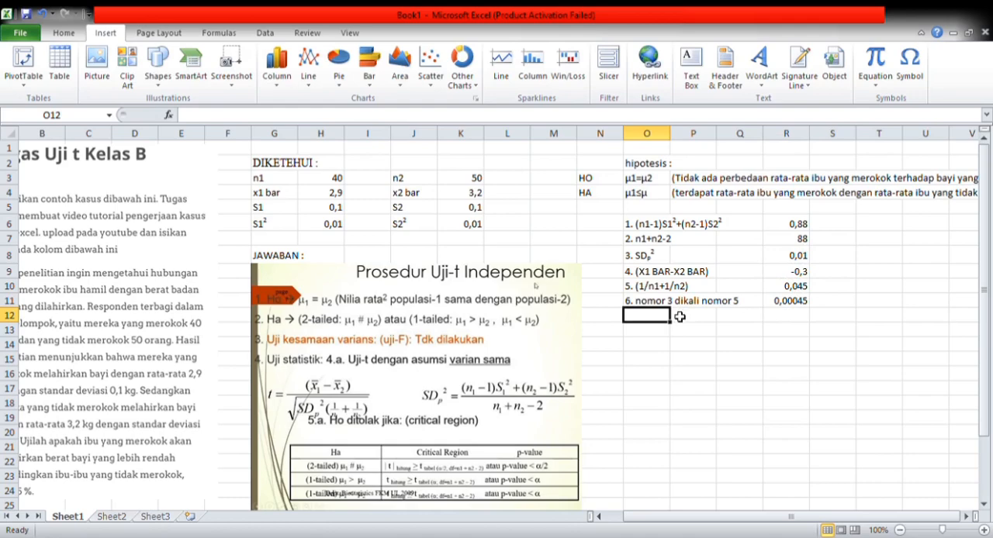
type("7. akar nomor 6")
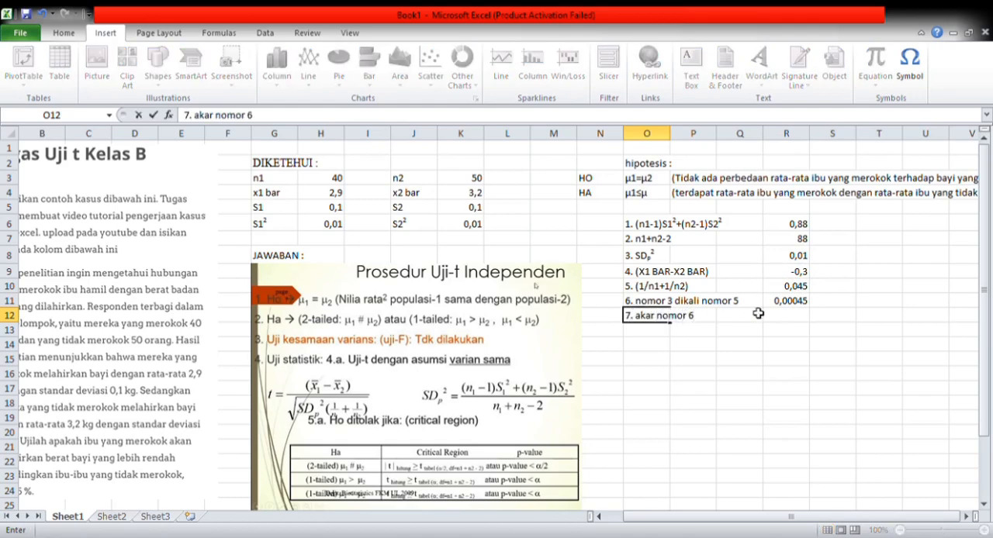
left_click(799, 317)
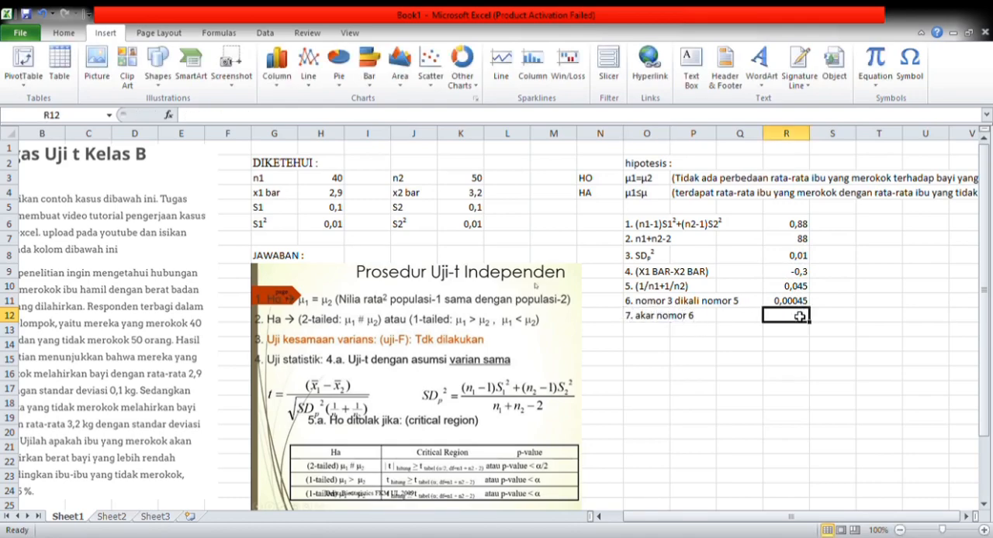
type("=")
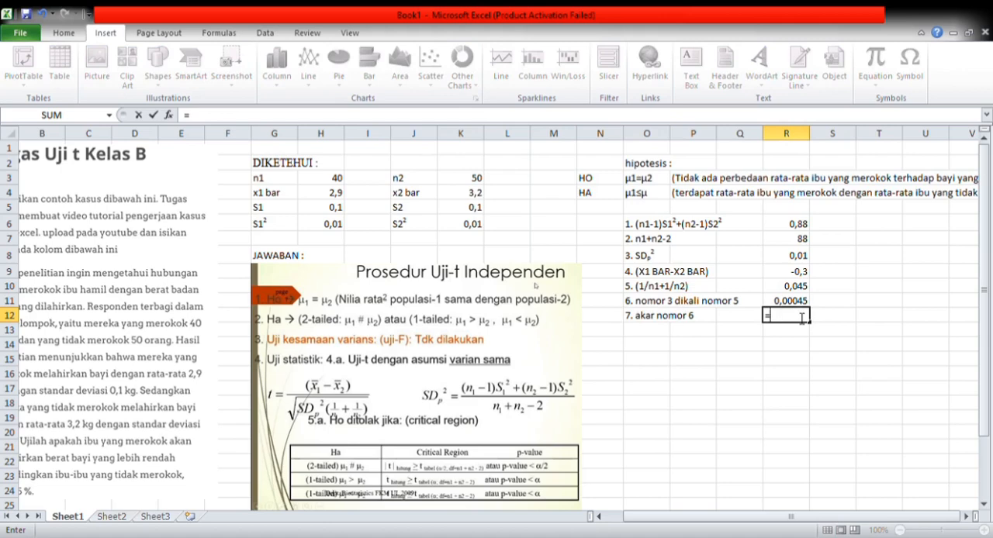
type("sqrt(")
left_click(797, 301)
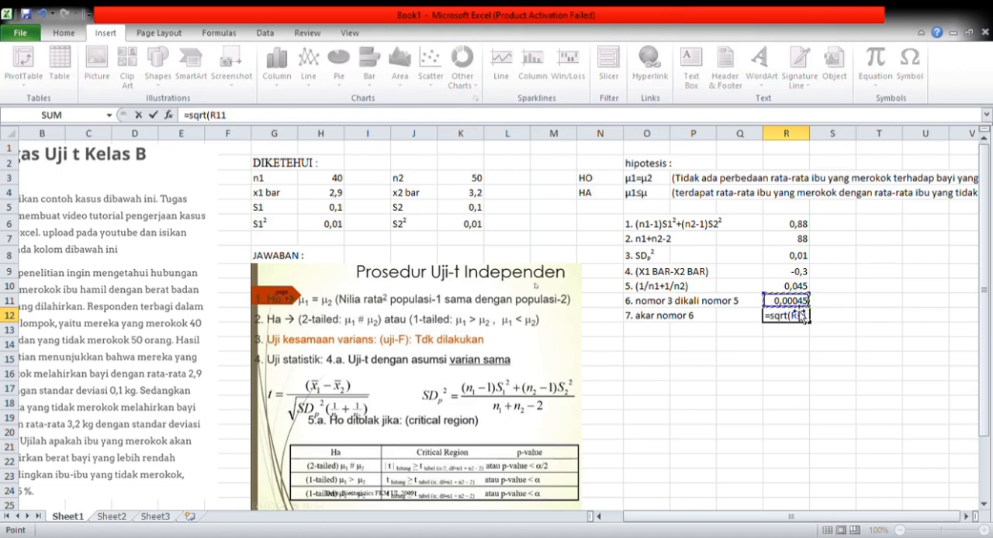
type(")")
key("Return")
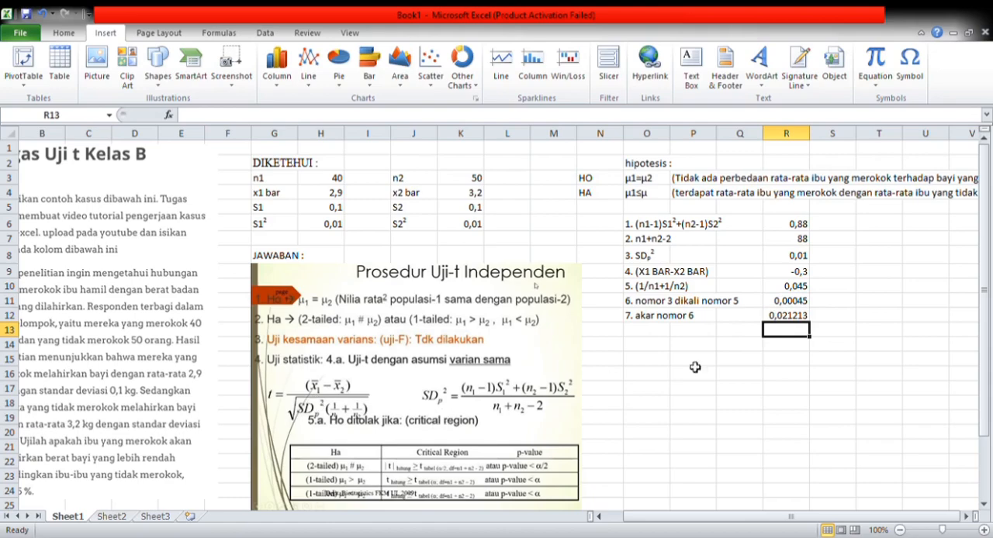
- Write the label "Thitung" in cell O14, below the list of calculations
left_click(636, 349)
type("T")
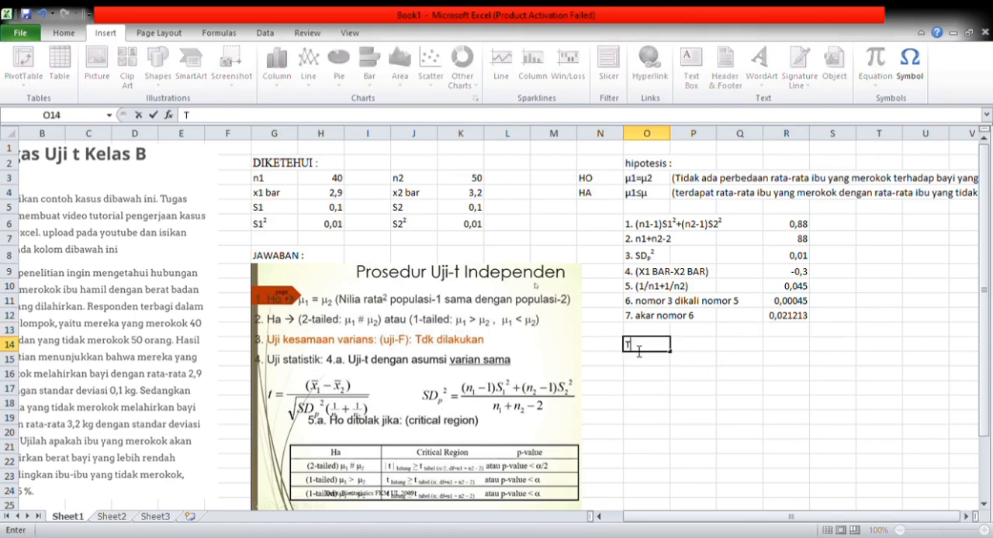
type("hitung")
- Calculate the t statistic in P14 by dividing the mean difference by the square root, using =(R9/R12)
left_click(715, 346)
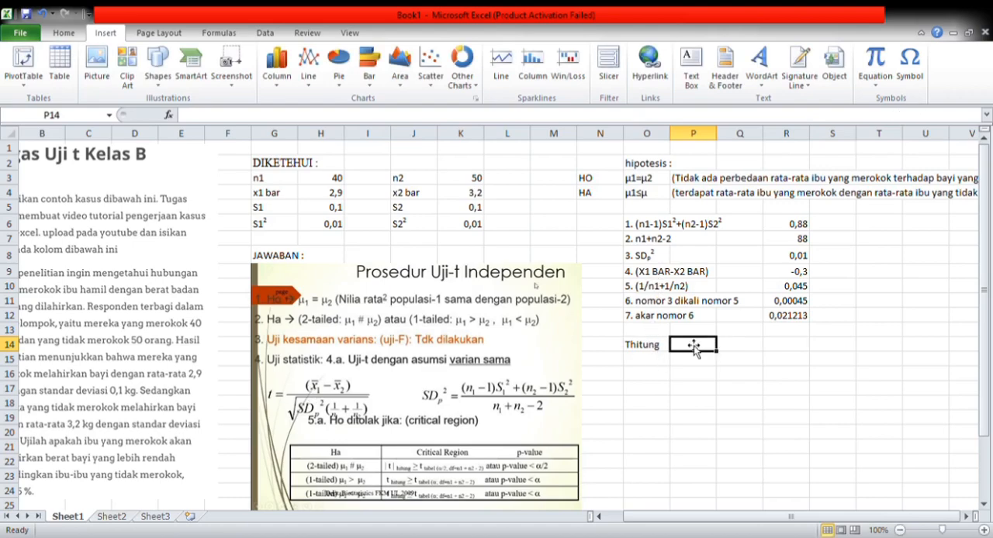
type("=(")
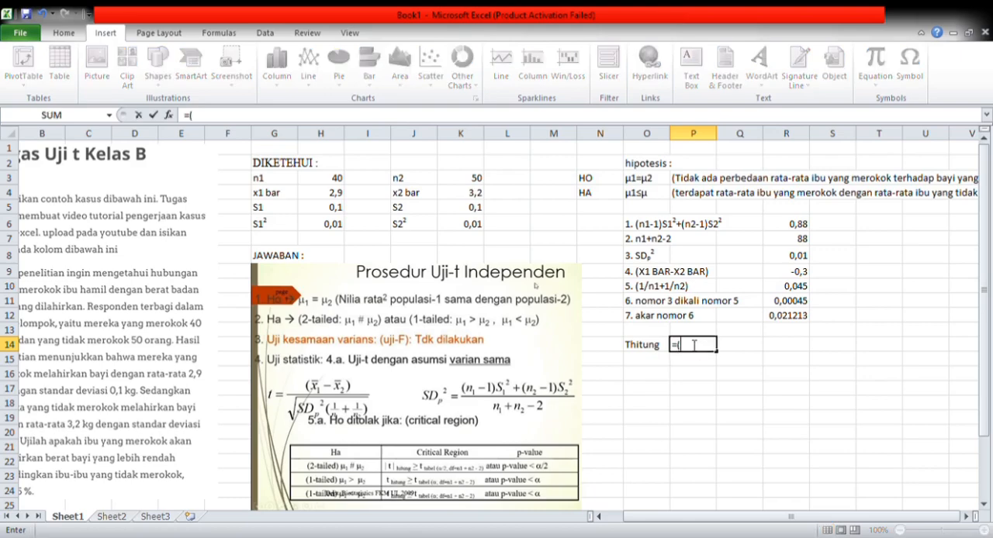
left_click(802, 277)
type("/")
left_click(796, 319)
type(")")
key("Return")
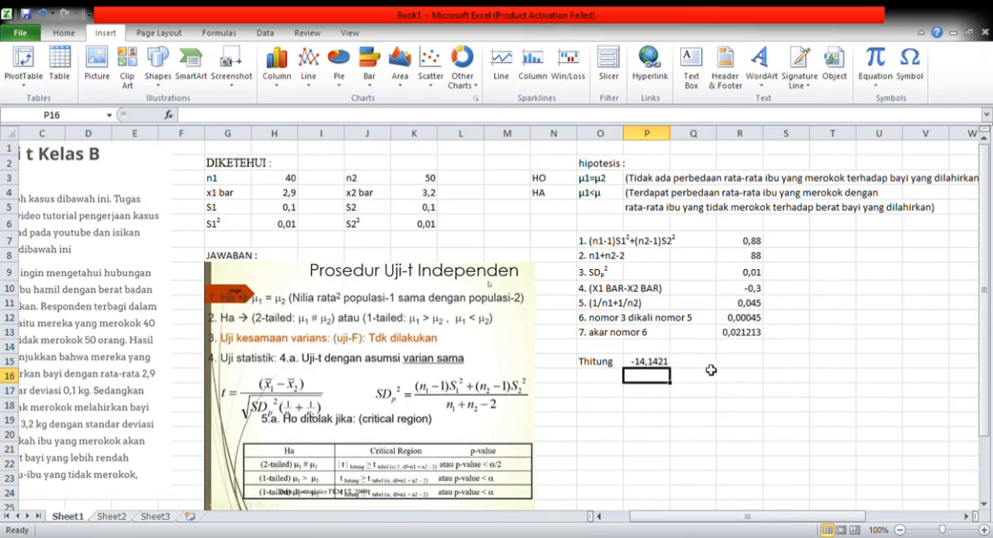
- Write the label "Ttabel" in R15 and the text "alpha df+n1+n2-2" in S15
left_click(734, 364)
type("T")
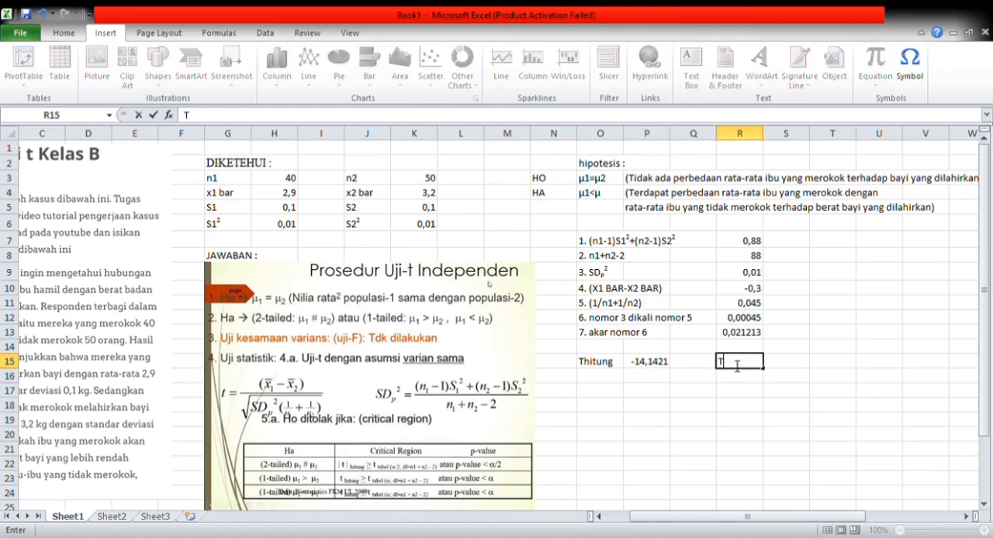
type("tabel")
left_click(798, 367)
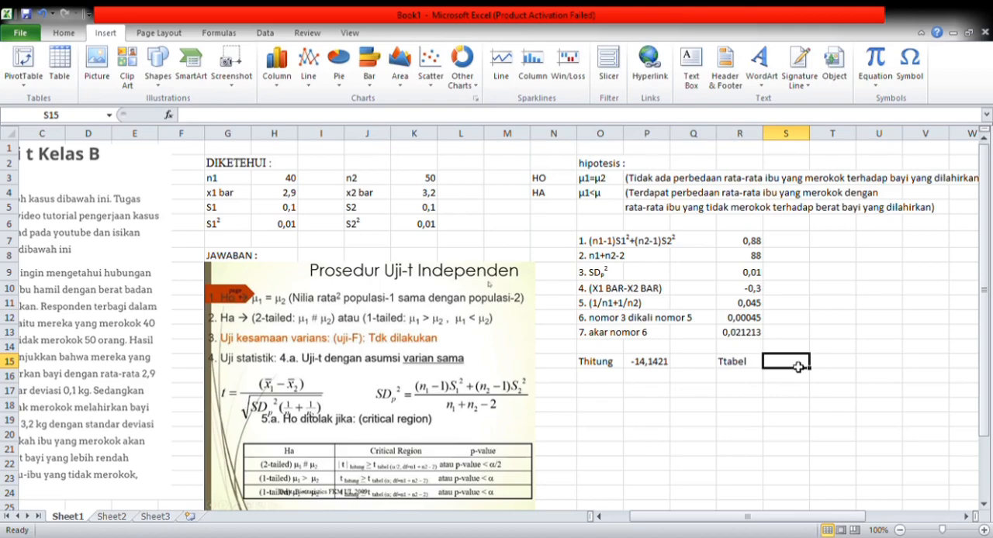
type("alphadf+n1+n2-2")
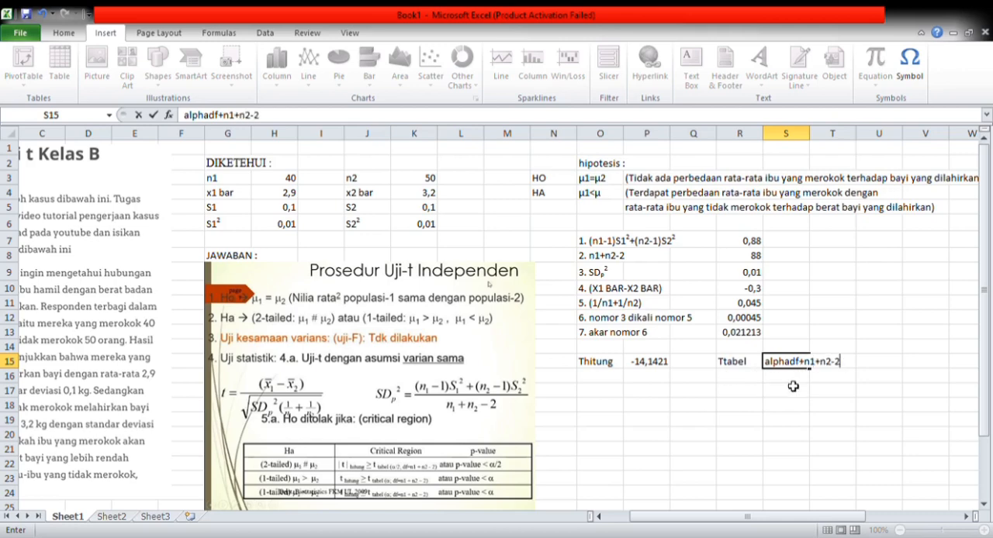
left_click(797, 369)
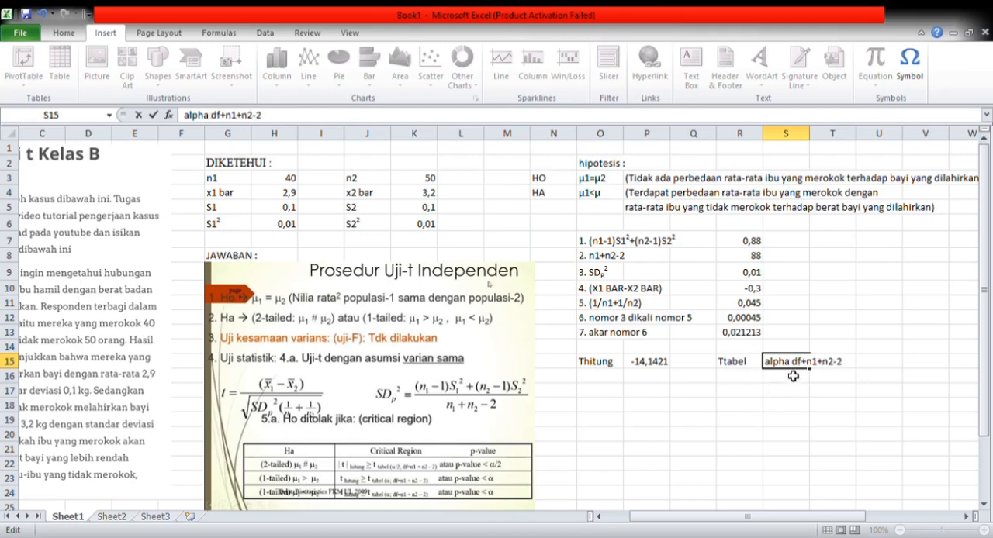
left_click(791, 383)
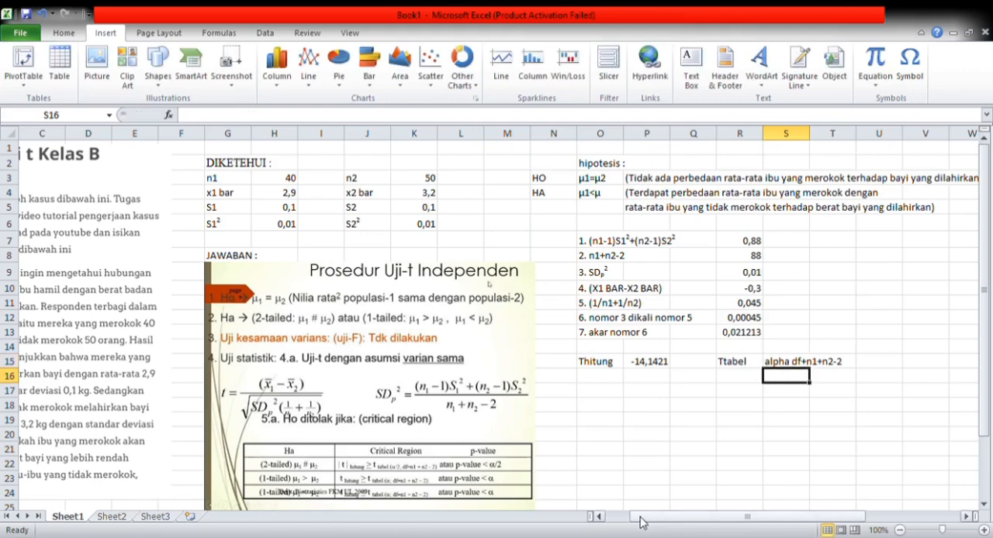
- Check the alpha level in the case description and write "0,05; df" in cell S16
left_click_drag(648, 518, 599, 517)
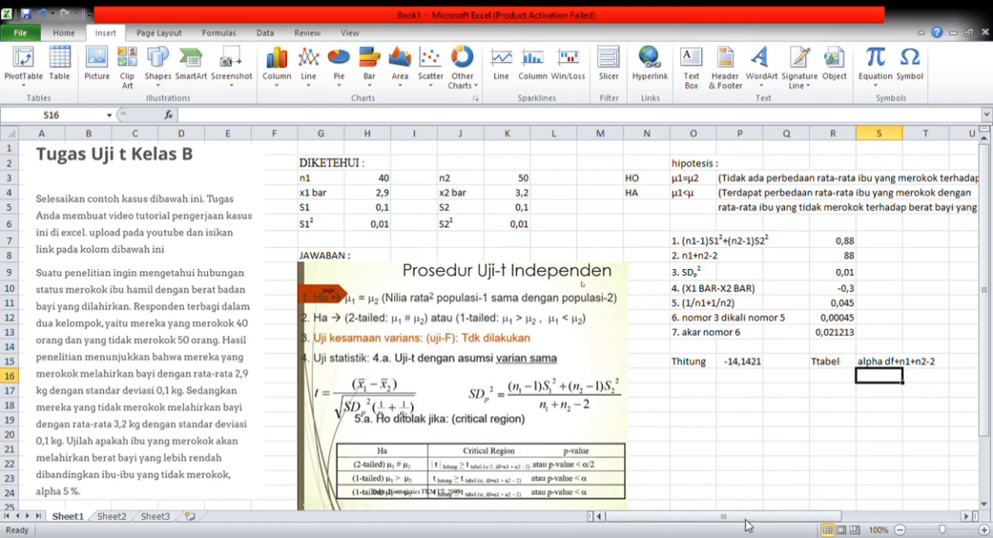
left_click_drag(757, 518, 830, 517)
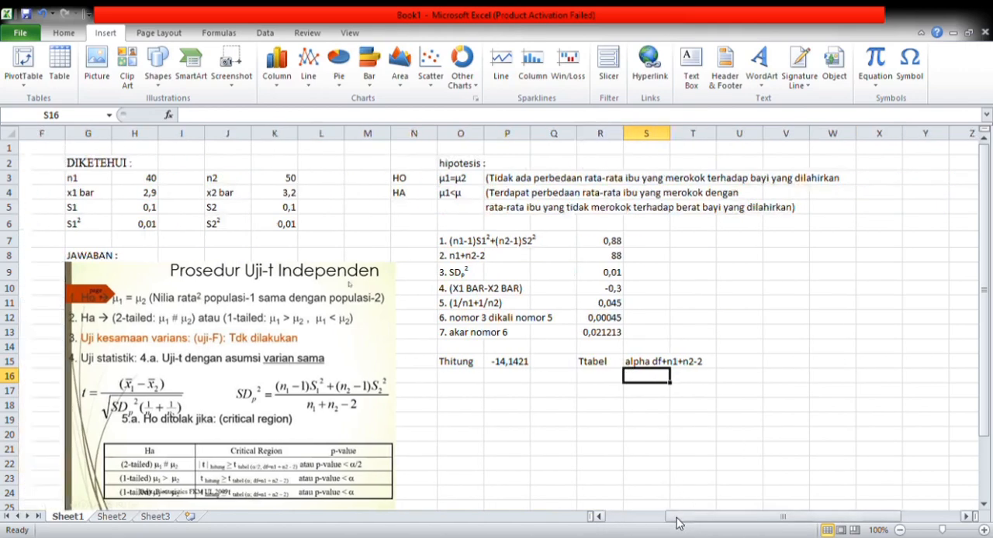
left_click_drag(695, 517, 672, 524)
type("0,05; df")
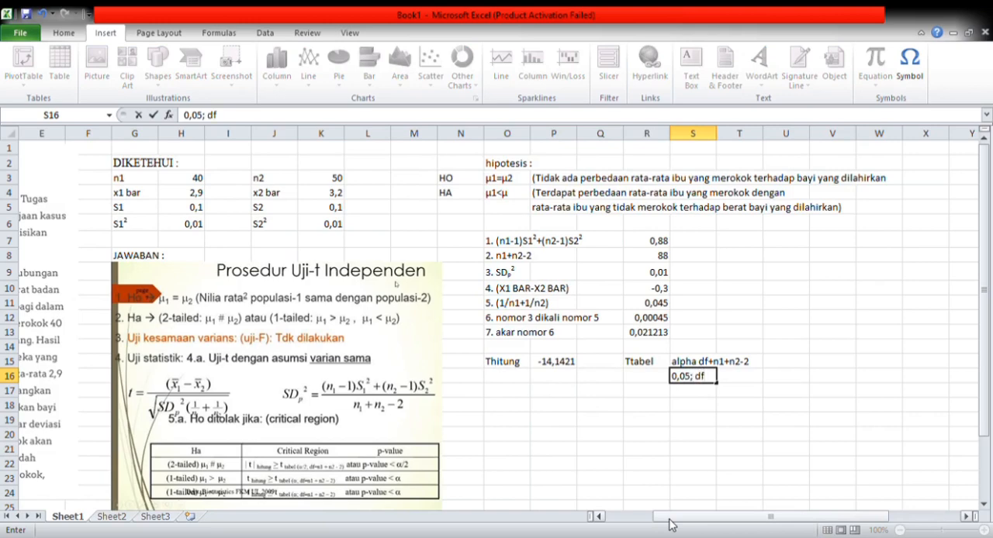
- Correct the text in cell S15 to "alpha df=n1+n2-2"
left_click(727, 359)
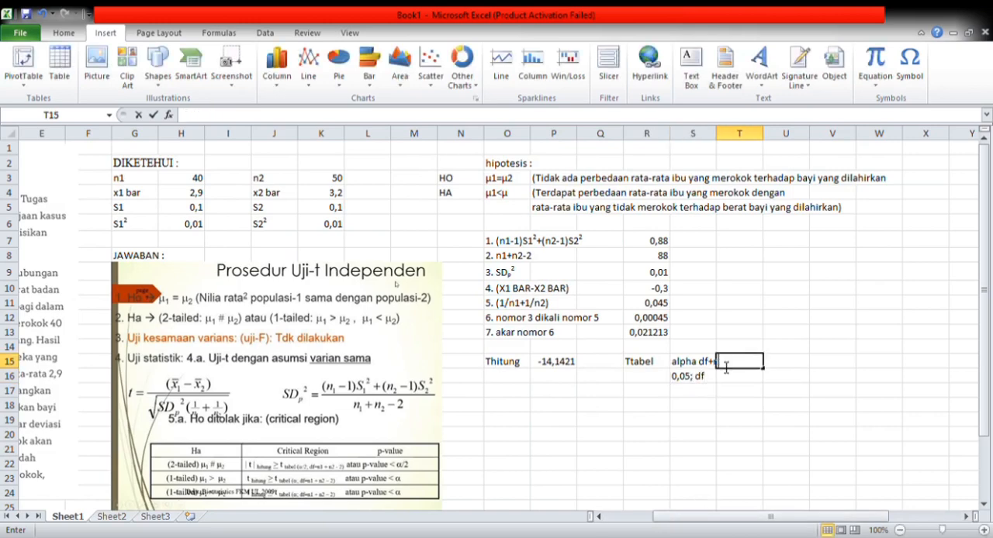
double_click(712, 362)
key("BackSpace")
type("=")
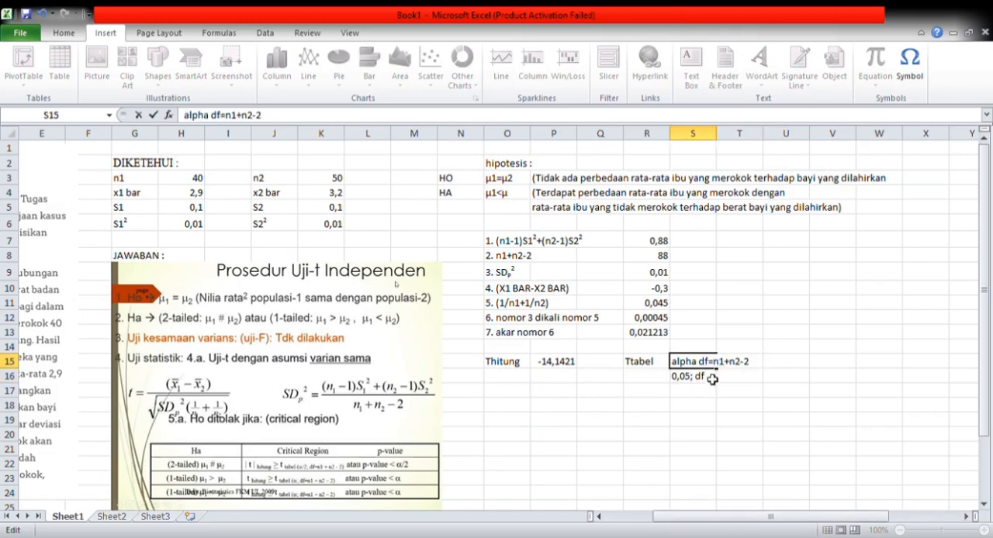
- Complete the text in cell S16 as "0,05; df=(40+50-2" using the two sample sizes
double_click(712, 379)
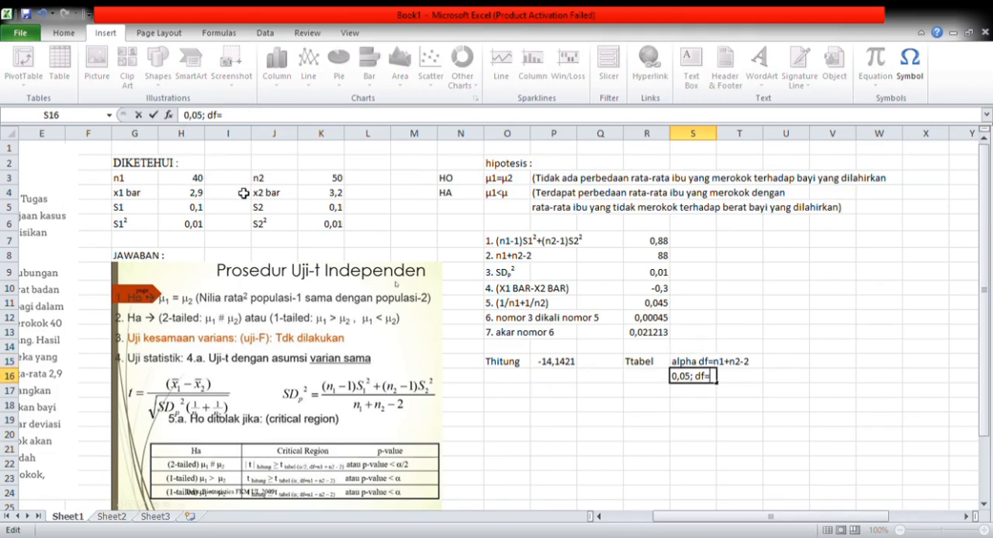
left_click(186, 178)
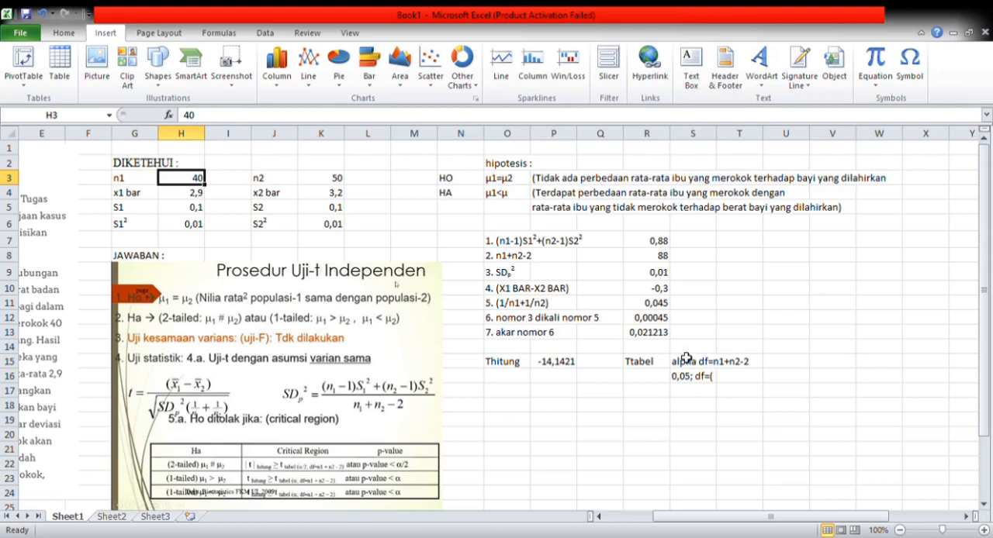
double_click(715, 379)
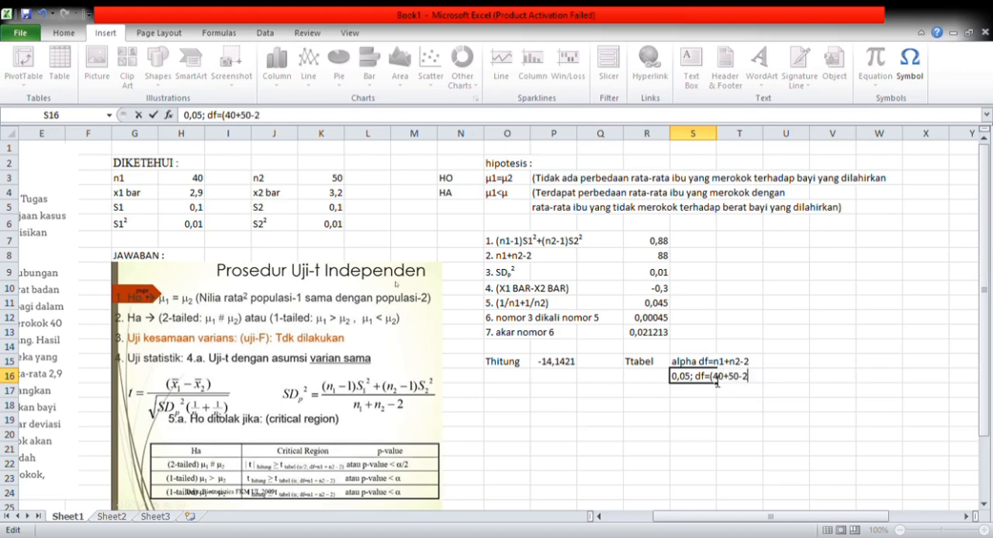
- Write "0,05; df=88" in cell S17
left_click(698, 395)
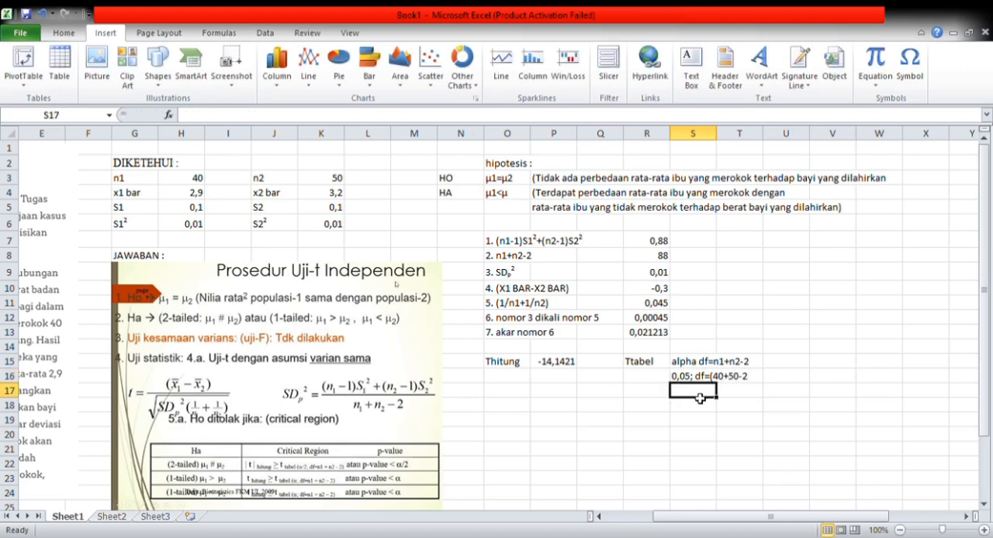
type("0,05")
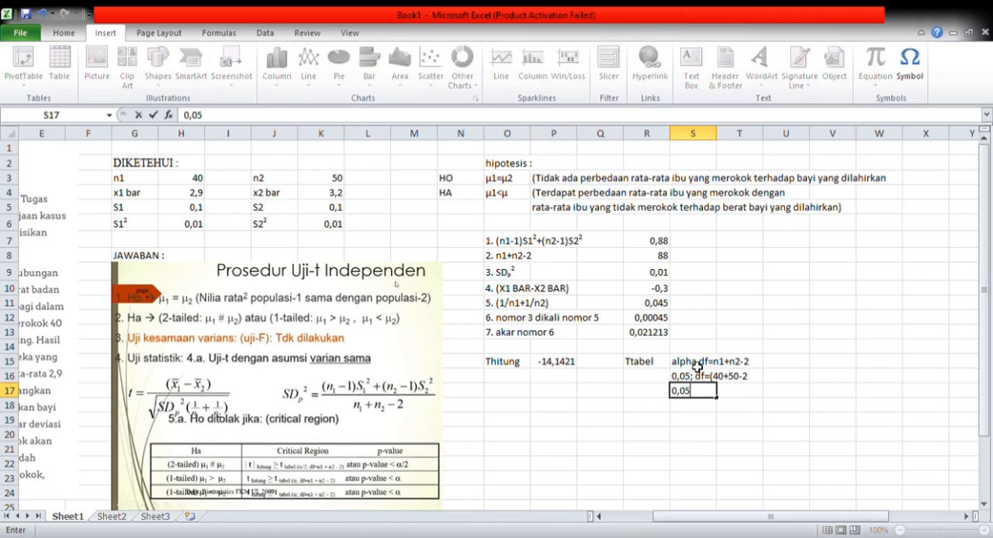
type("; df")
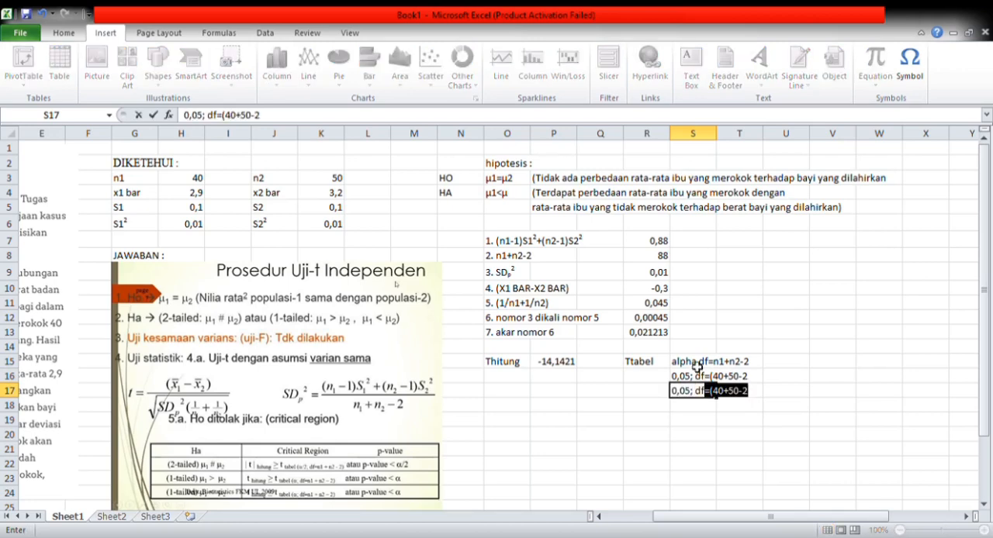
key("F2")
key("BackSpace")
key("BackSpace")
key("BackSpace")
key("BackSpace")
key("BackSpace")
key("BackSpace")
key("BackSpace")
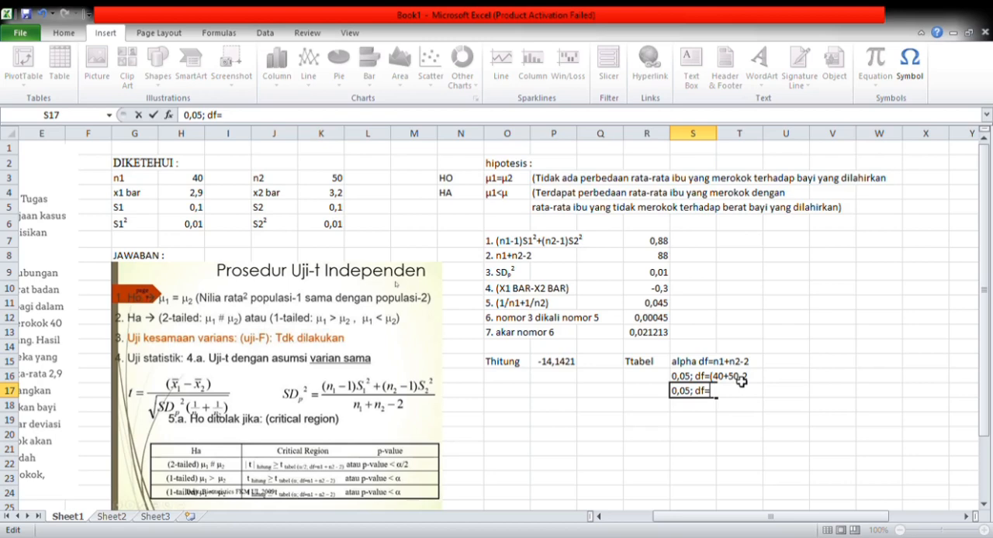
type("88")
left_click(751, 378)
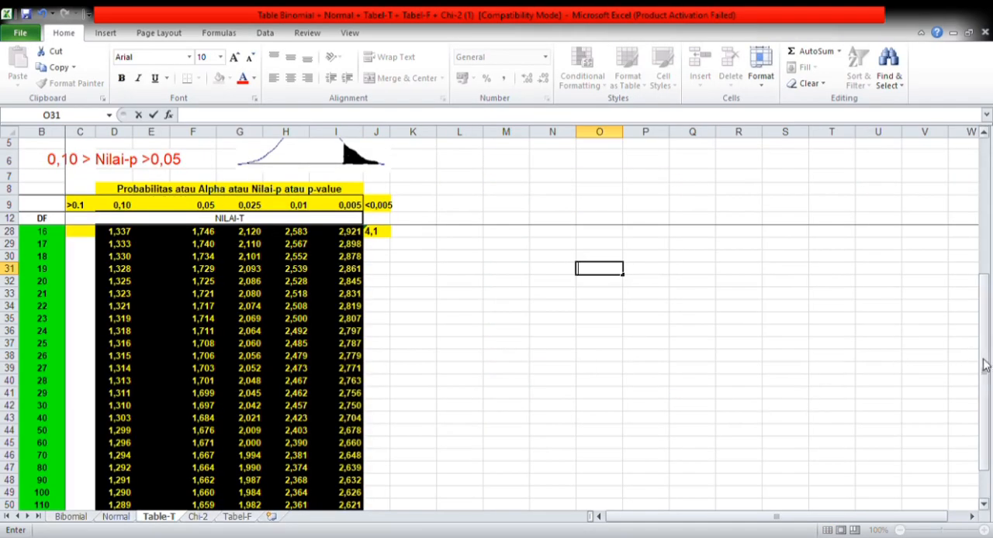
- Switch to the statistical tables workbook and look up the Table-T values for alpha 0,05 at DF 80 and 90
left_click_drag(986, 362, 978, 388)
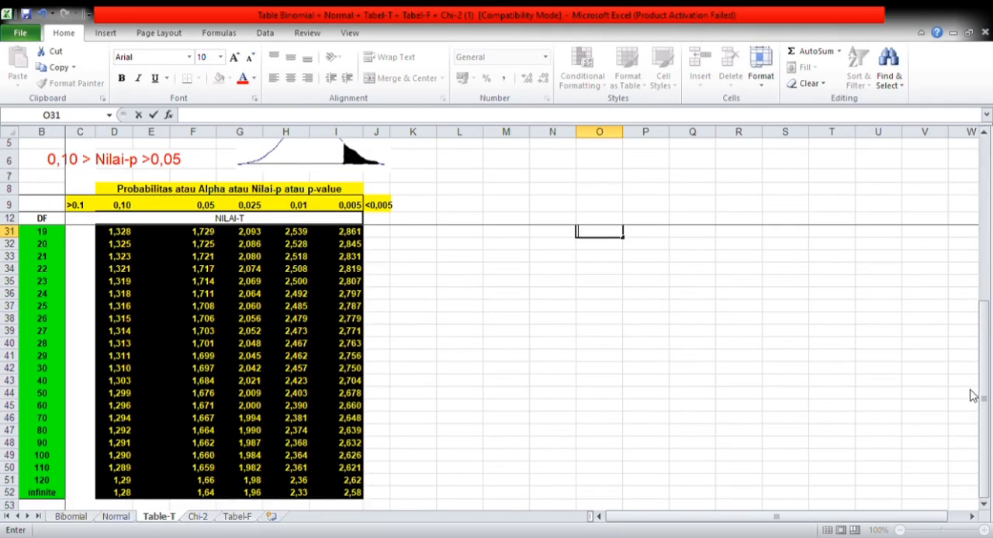
left_click(45, 430)
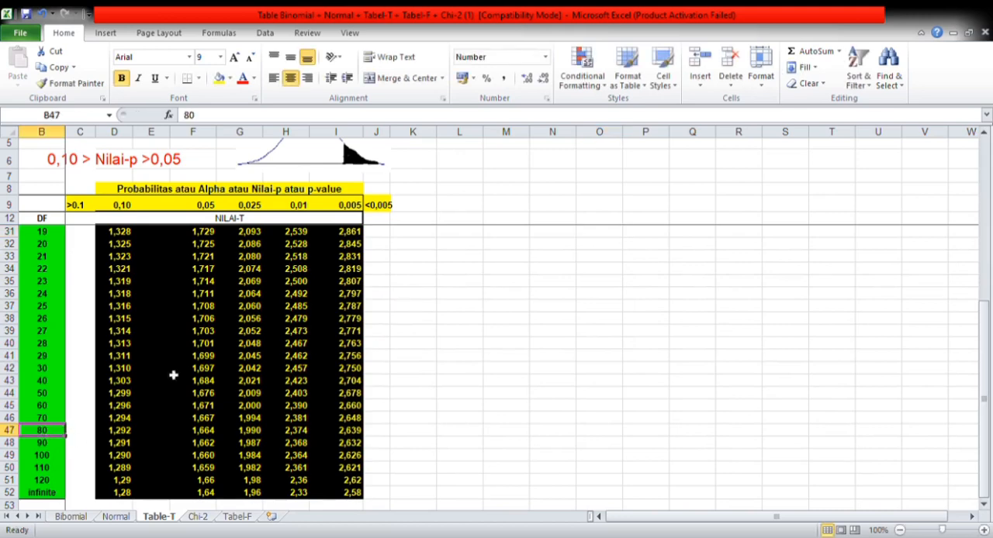
left_click(214, 206)
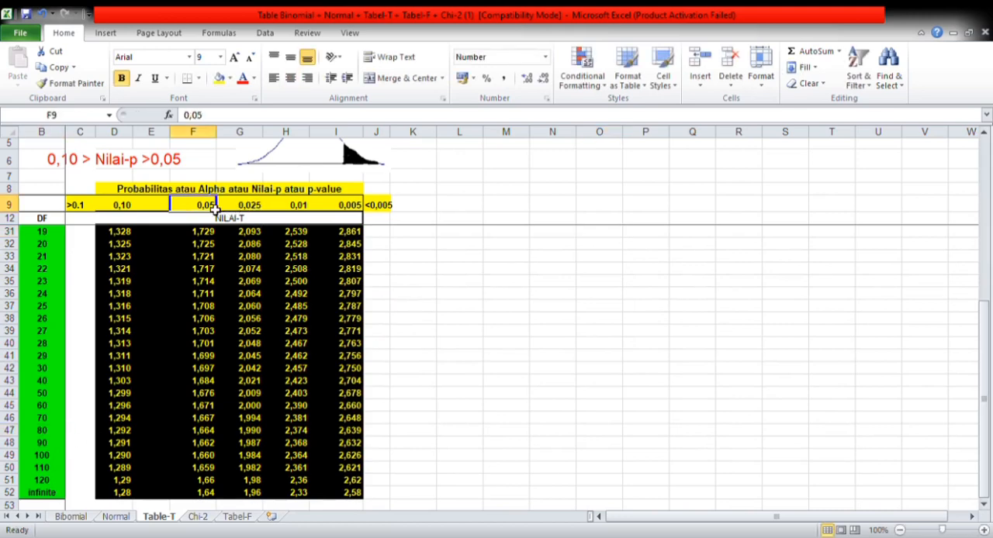
left_click(211, 434)
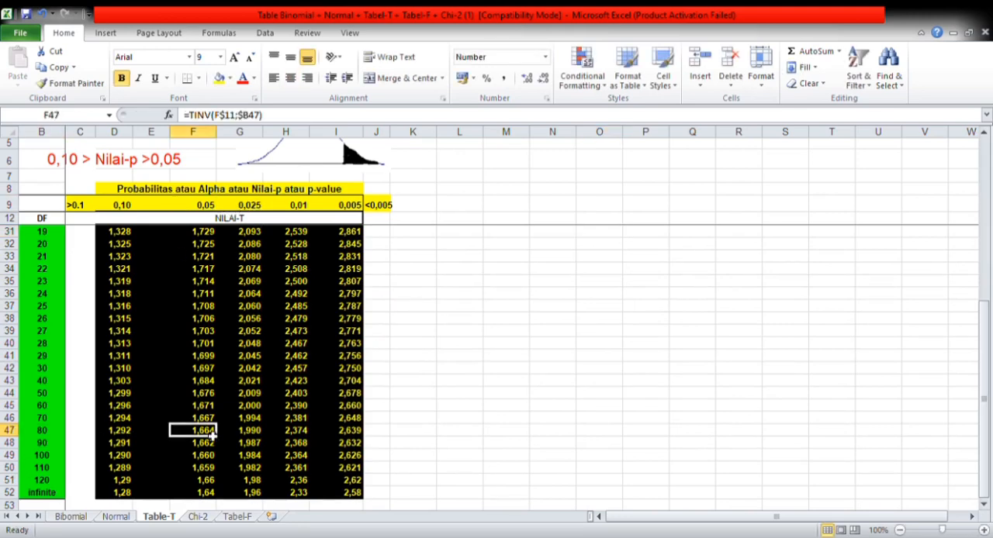
left_click(57, 443)
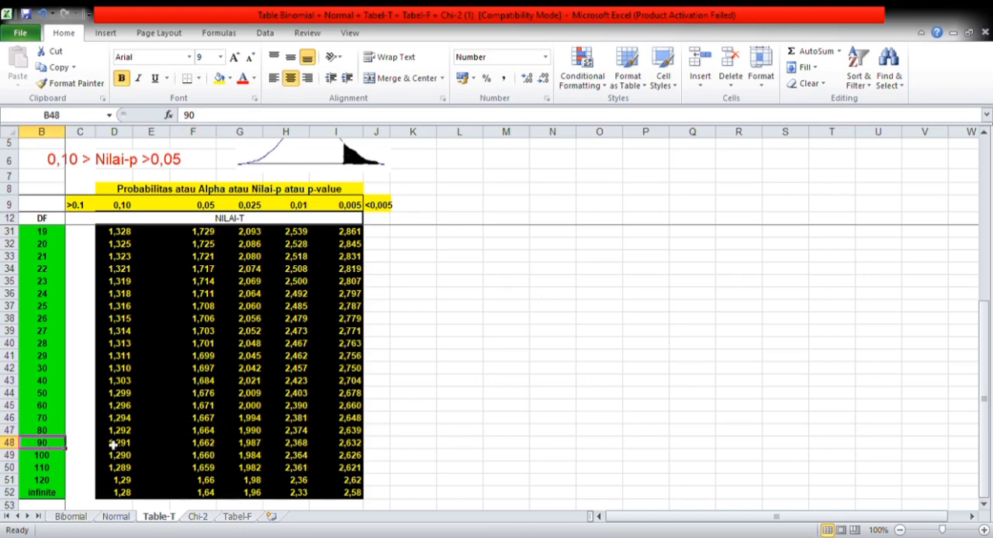
left_click(211, 446)
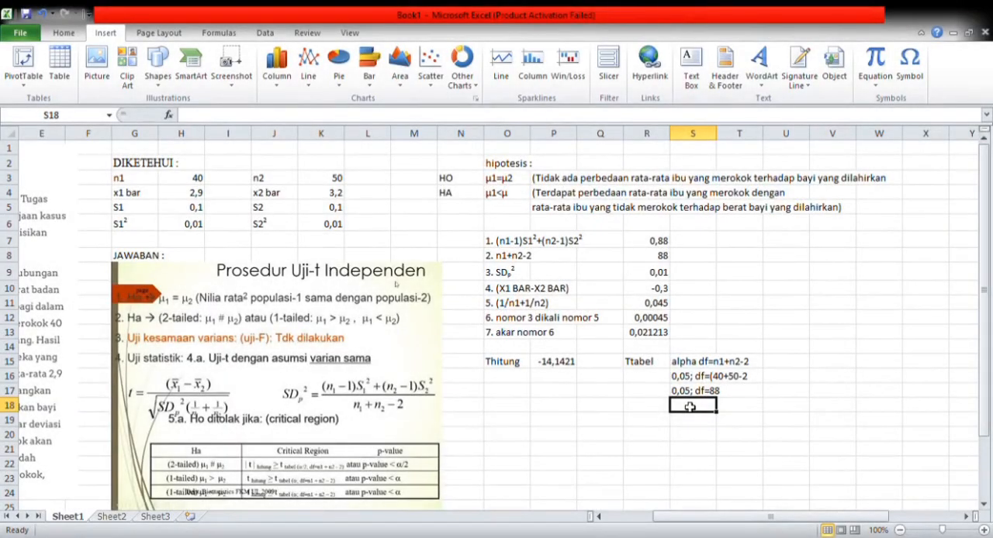
- Enter the critical t value 1,662 in cell S18 below "0,05; df=88"
type("1")
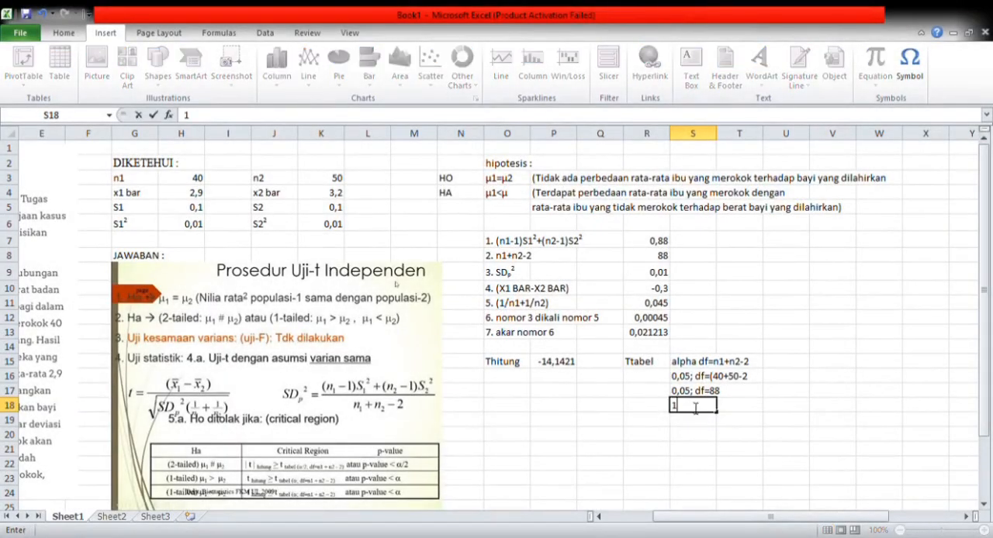
type(",662")
left_click(548, 370)
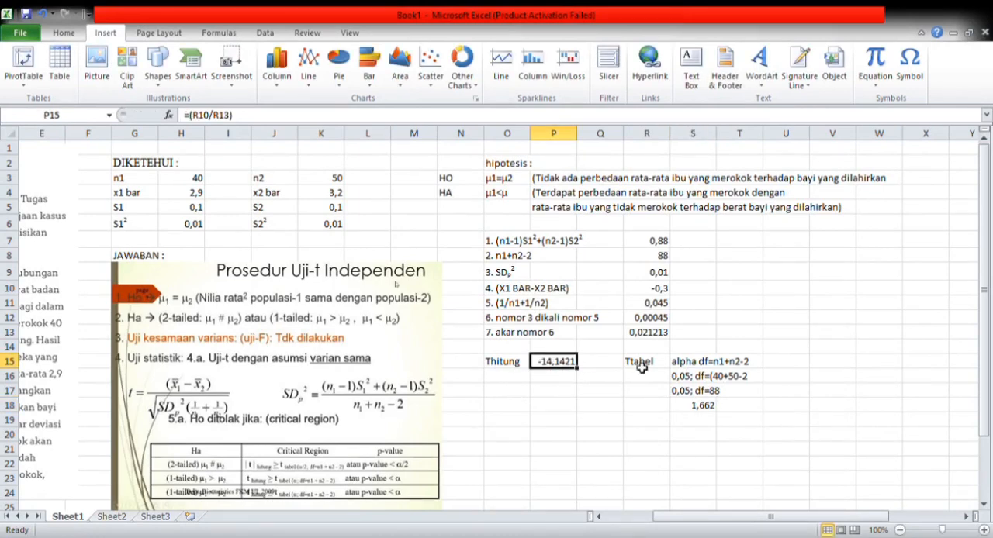
- Correct the alternative hypothesis in cell O4 to "µ1<µ2"
left_click(205, 495)
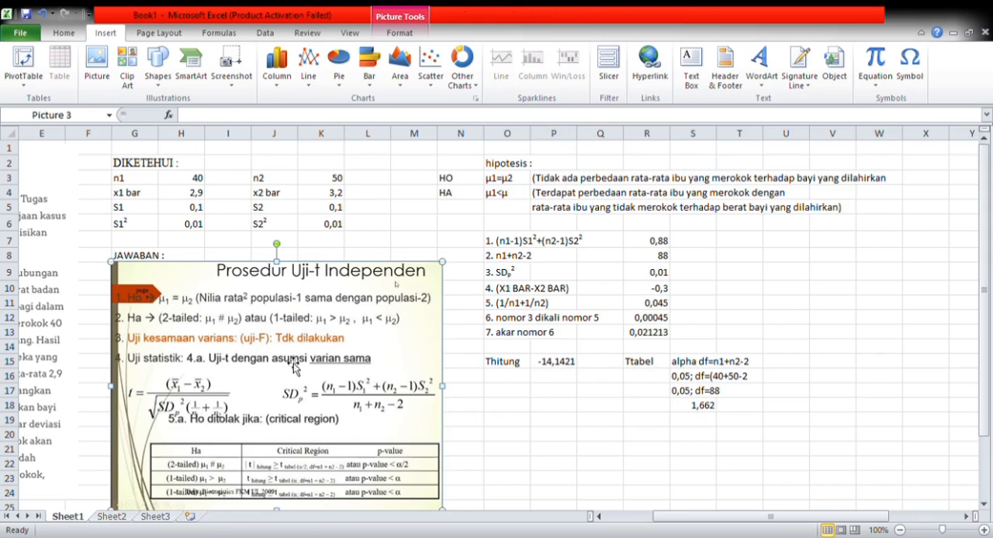
left_click(515, 205)
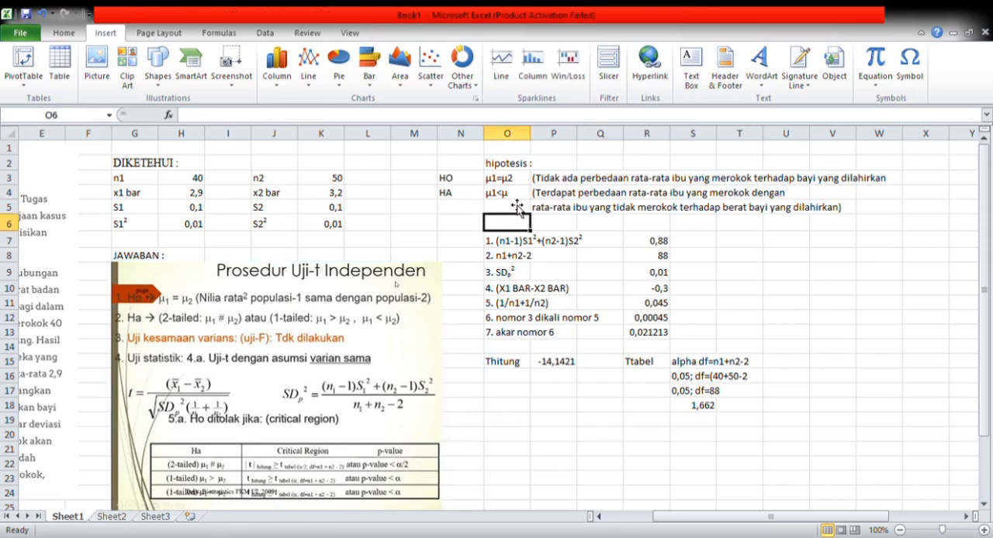
double_click(515, 194)
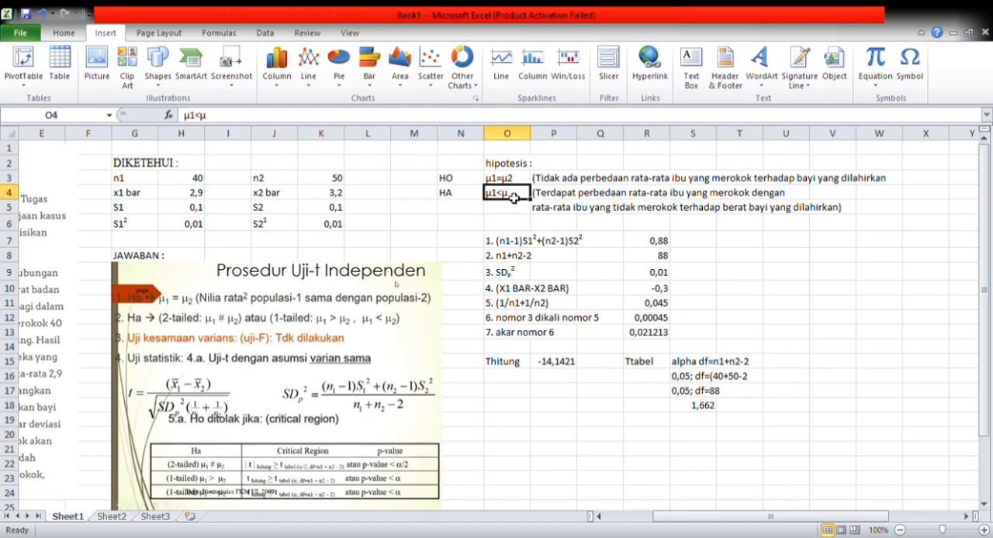
left_click(500, 434)
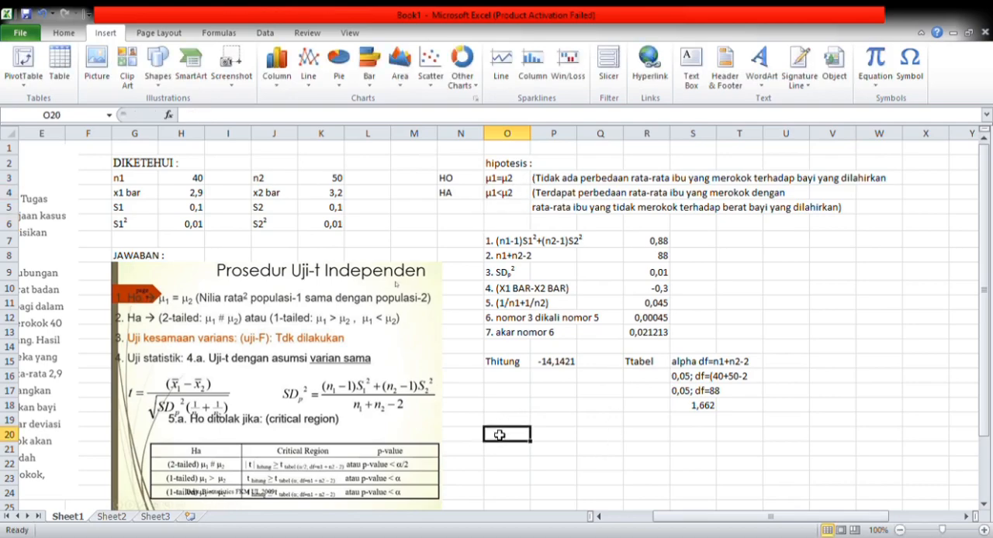
- Write the conclusion heading "KESIMPULAN ;" in cell O20 and the label "HO" in cell O21
type("KESIMPULAN ;")
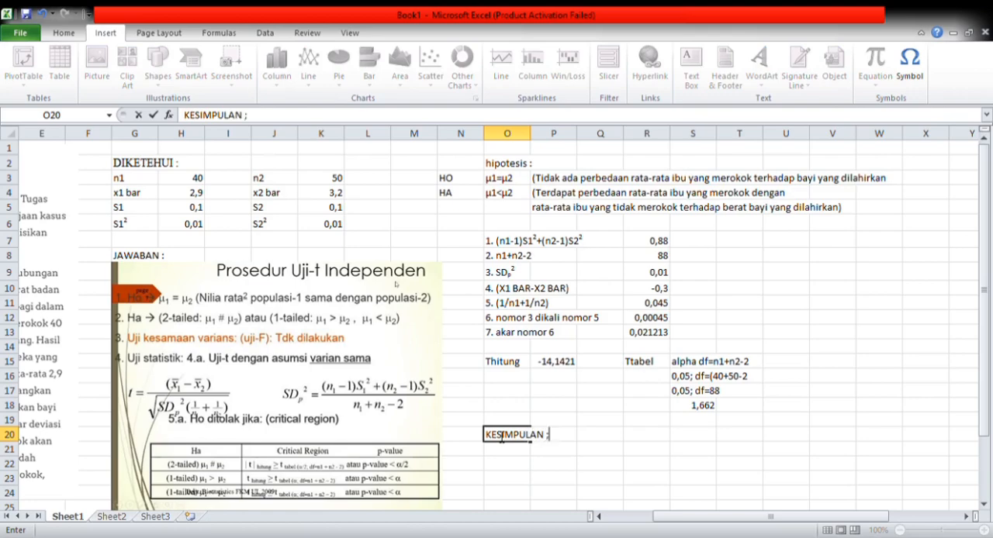
key("Return")
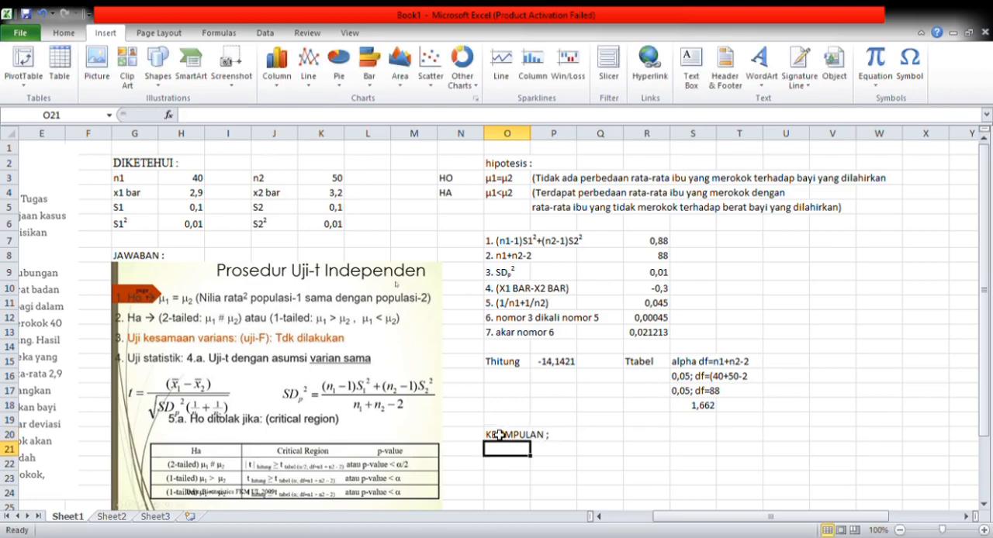
type("HO")
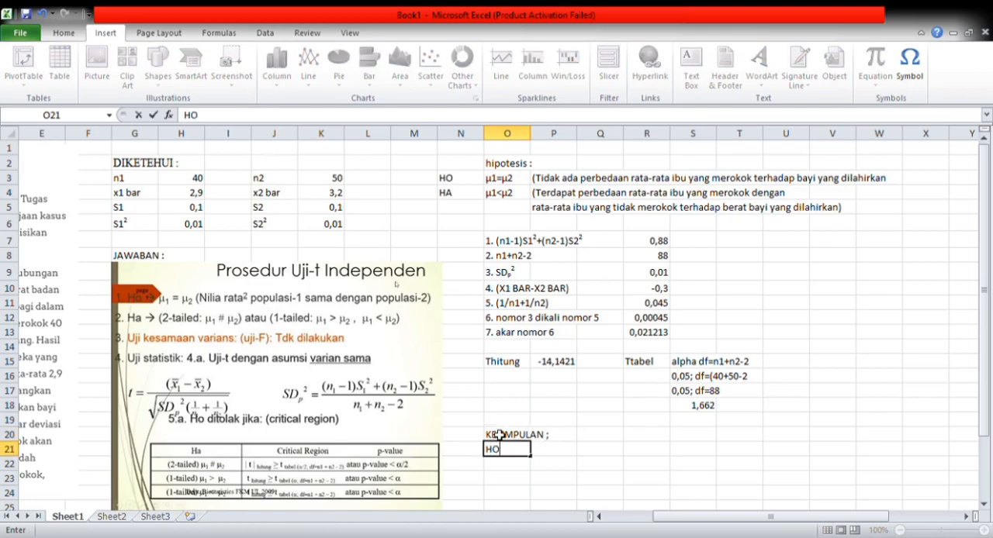
- Write "TERTOLAK karena Thitung" in cell P21 beside the HO label
left_click(557, 452)
type("TERTOL")
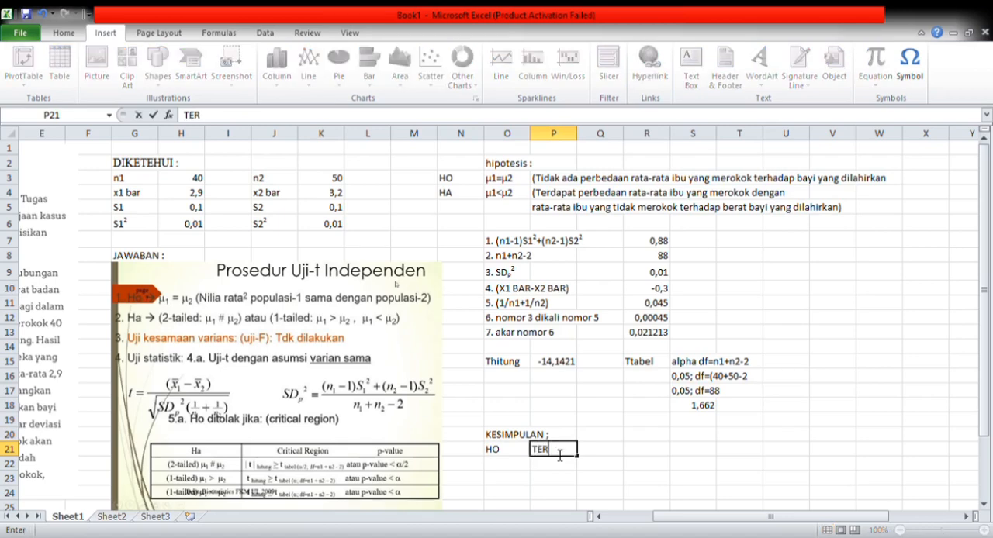
key("BackSpace")
key("BackSpace")
key("BackSpace")
key("BackSpace")
key("BackSpace")
type("ERTOLAK")
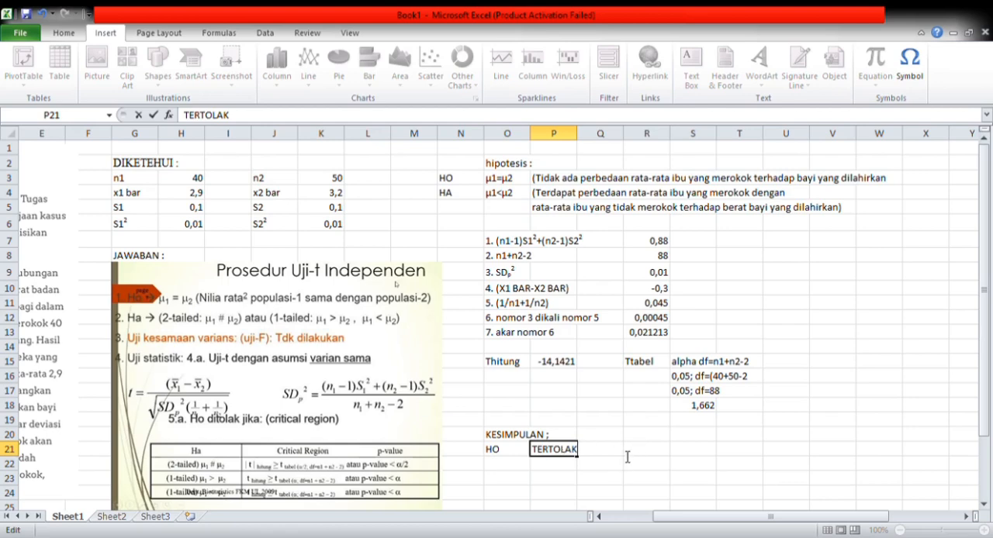
type(" karena Thitung")
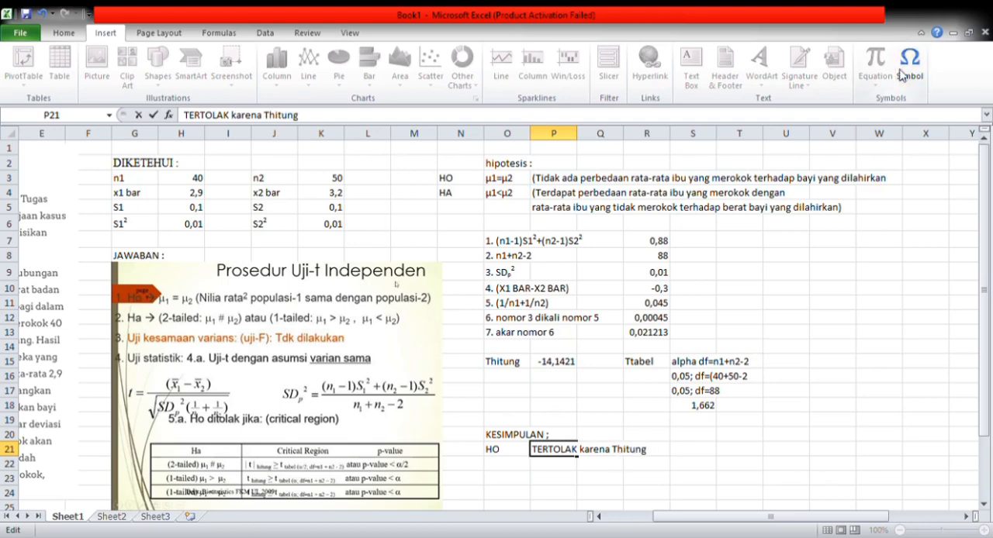
type(" ≤Ttabel = -14,")
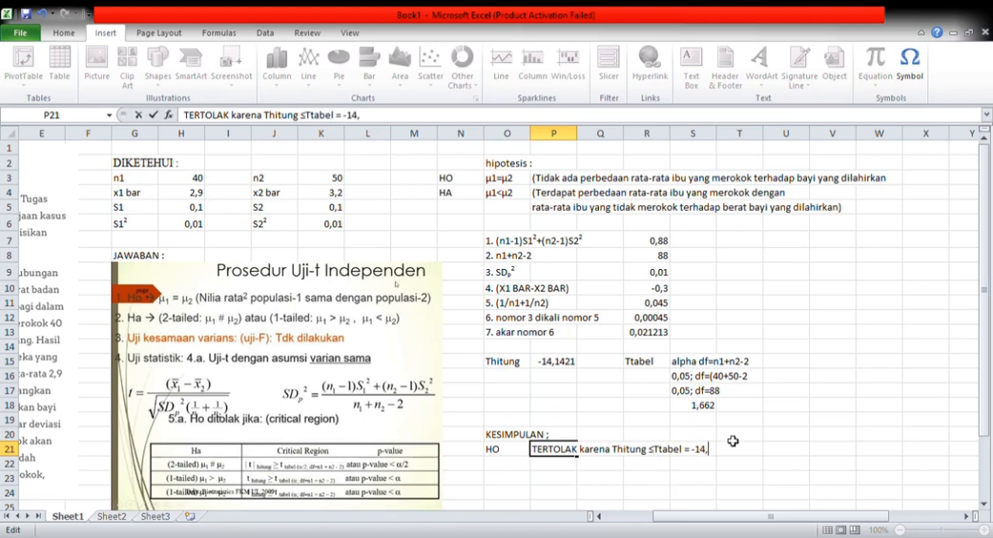
type("1421≤1,662")
- Write the label "HA" in cell O22 and "DITERIMA" beside it in cell P22
left_click(502, 469)
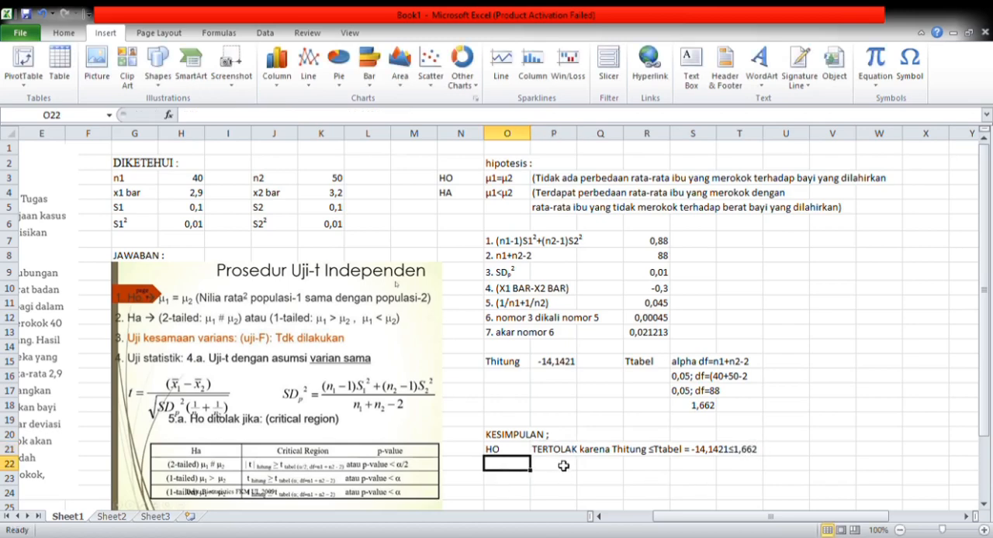
type("HA")
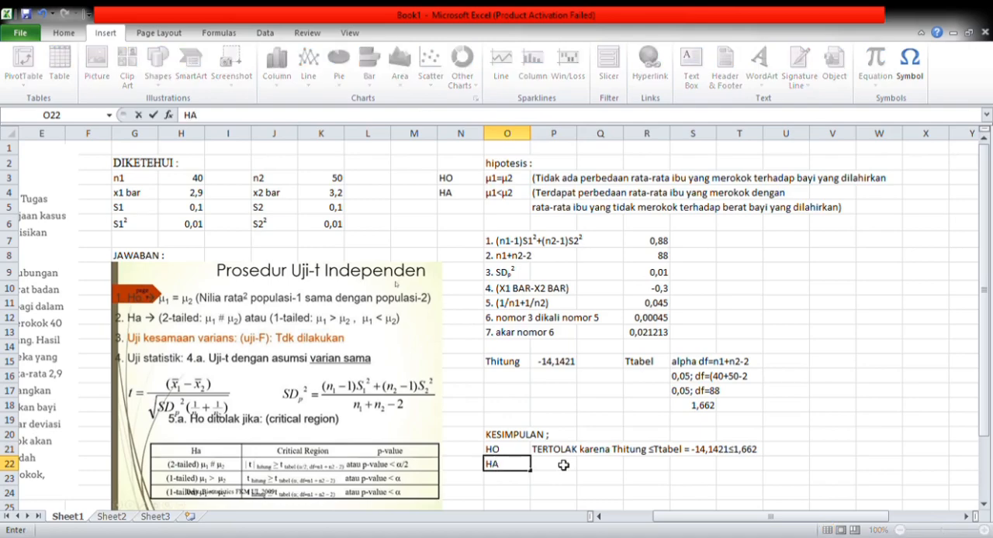
left_click(552, 467)
type("di")
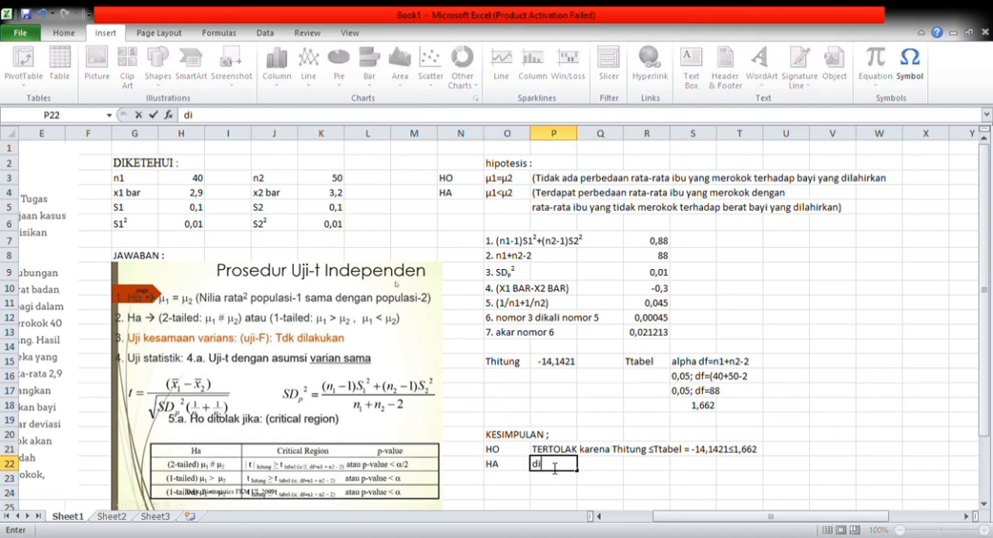
key("BackSpace")
key("BackSpace")
type("DITERIMA")
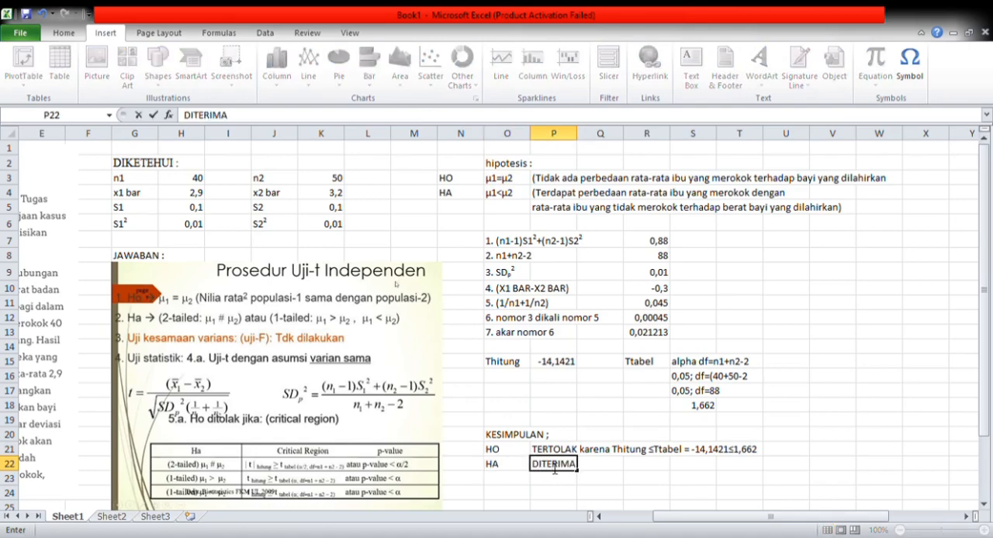
key("Return")
- Write the label "artinya :" in cell O24, leaving row 23 empty
key("Left")
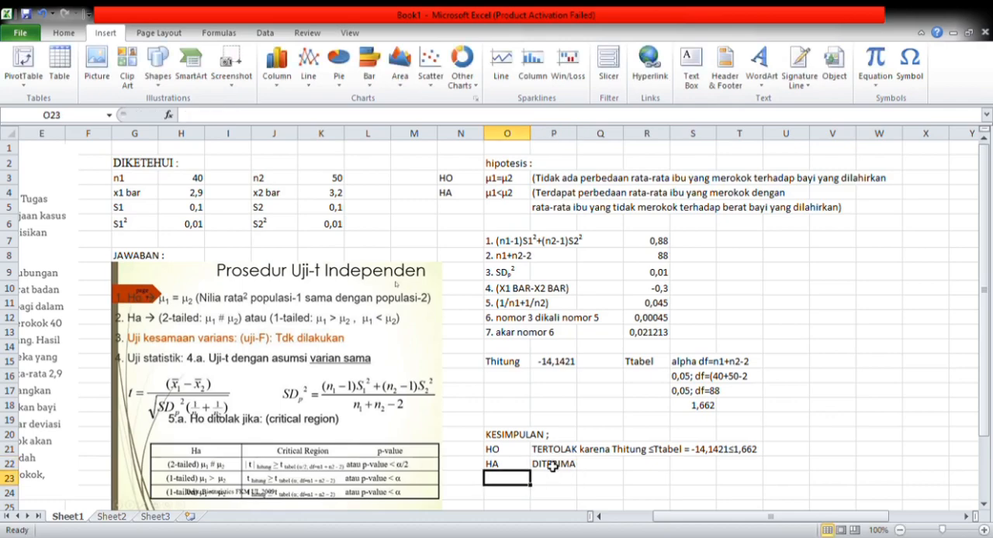
key("Down")
type("artinya")
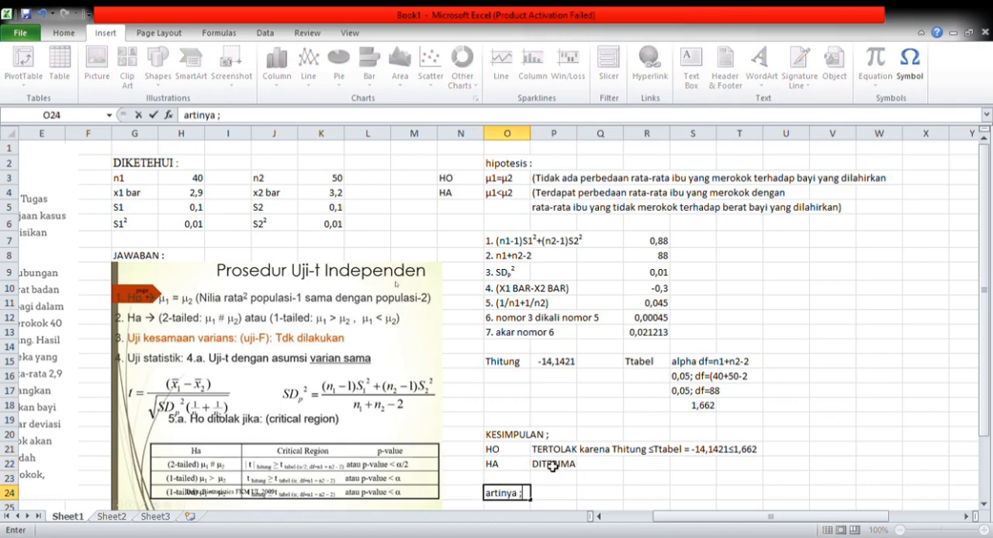
key("BackSpace")
key("BackSpace")
type(":")
- Enter "terdapat perbedaan rata-rata ibu ibu yang merokok dengan" in cell P24 beside the "artinya :" label
left_click(556, 500)
type("terdapat perbe")
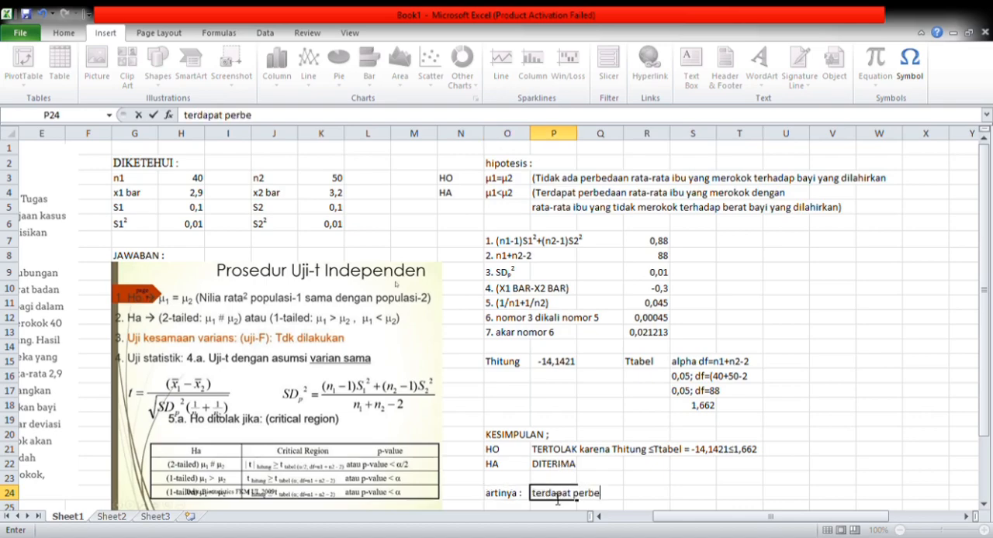
type("daan rata-rata")
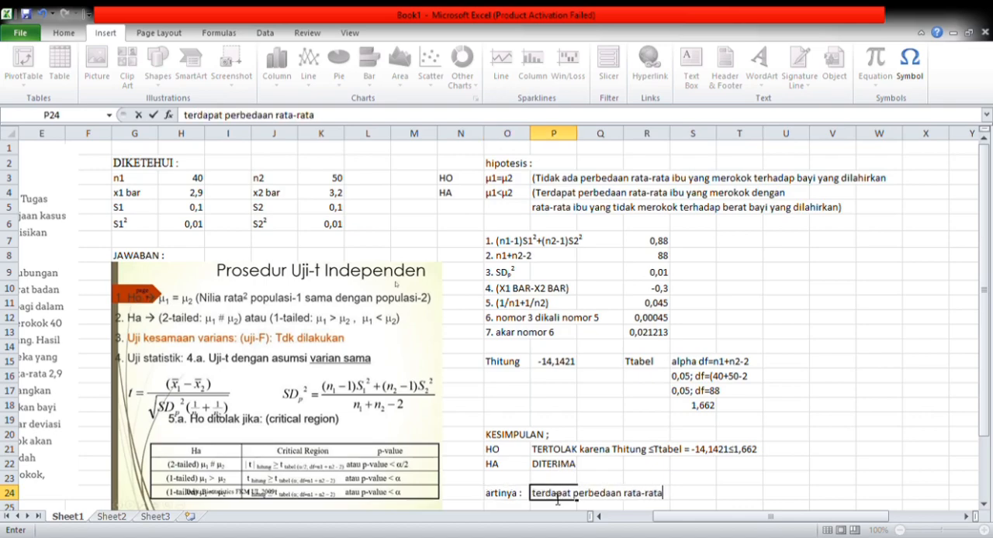
type(" ibu ibu yang")
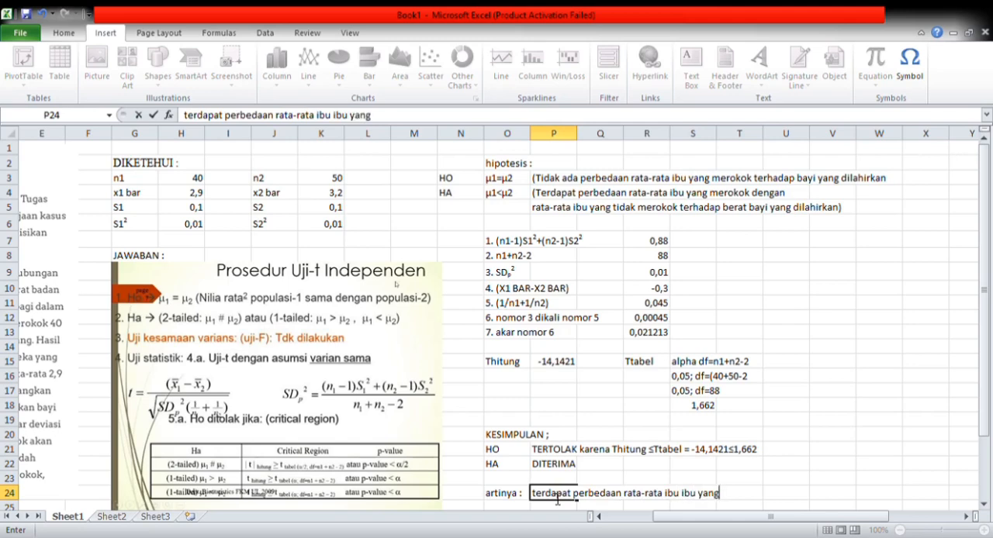
type(" merokok dengan")
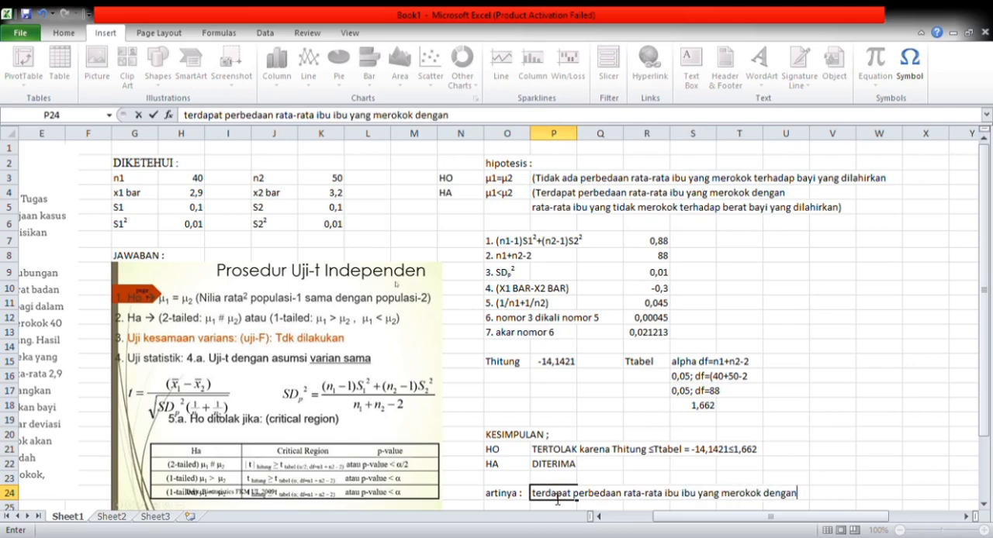
type(" rata")
key("BackSpace")
key("BackSpace")
key("BackSpace")
key("Return")
- Continue the interpretation in cell P25 with "rata-rata ibu yang tidak merokok terhadap berat bayi yang dilahirkan"
type("rata-rata ibu yang tidak")
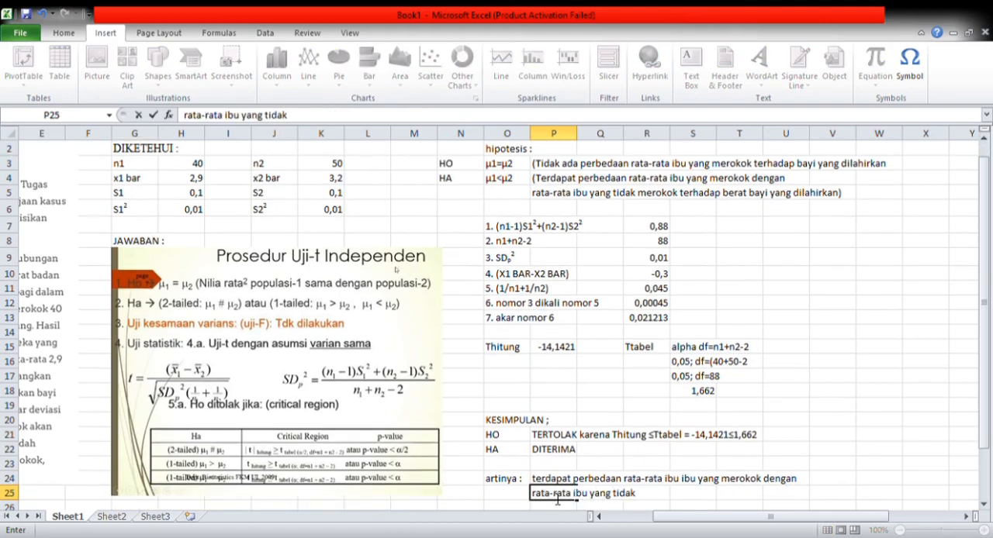
type(" merokok ter")
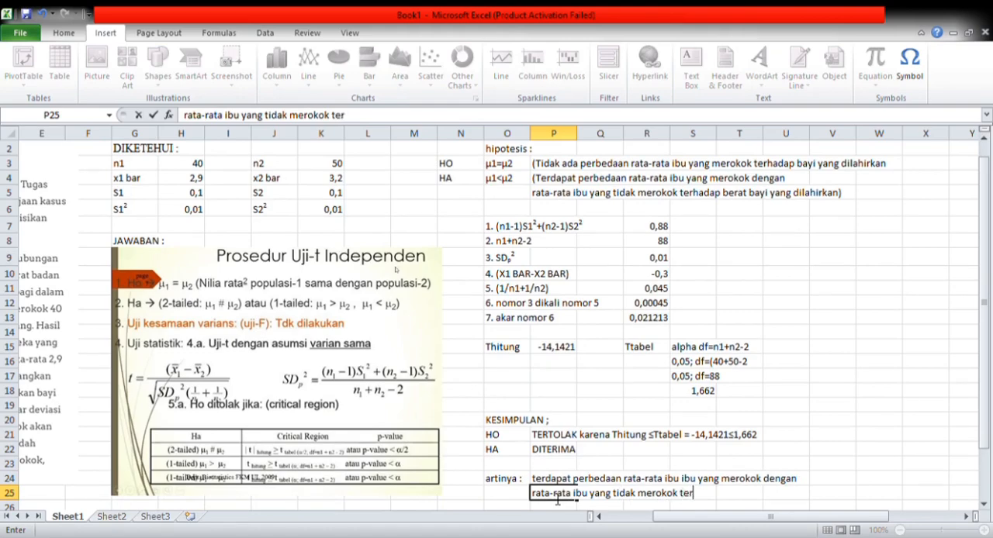
type("hadap berat")
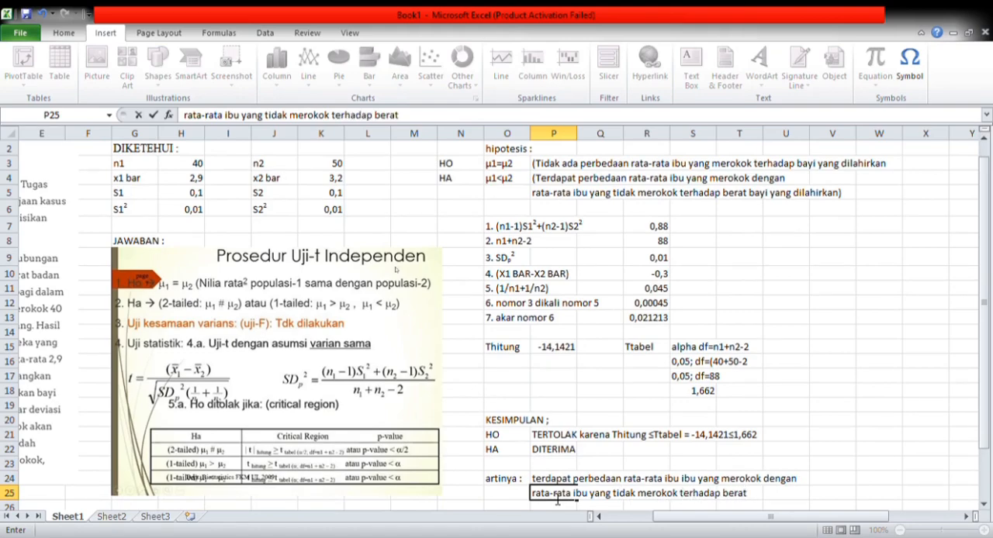
type(" bayi yang dilahirkan")
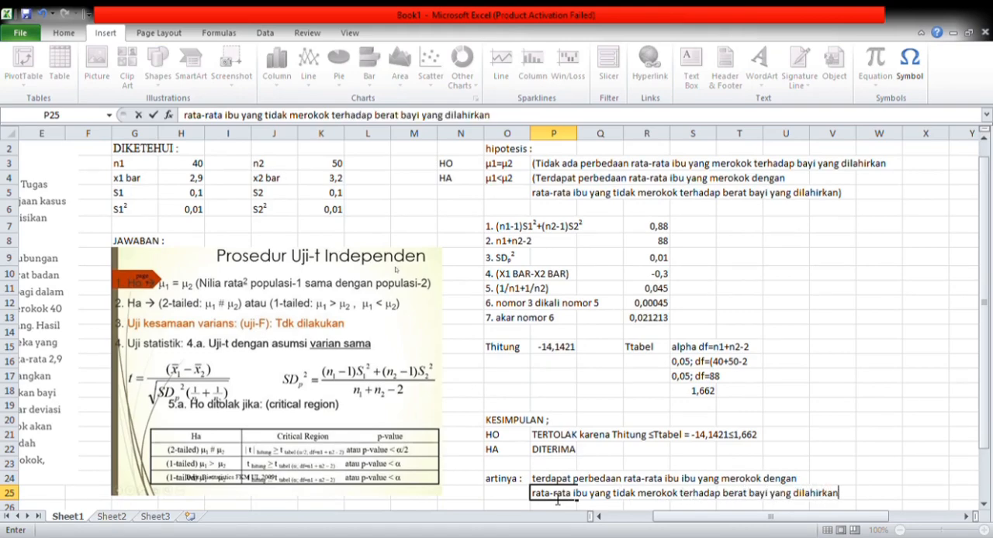
key("Return")
- Write "atau" in cell P26 and "menjawab pertanyaan soal" in cell P27
type("atau")
key("Return")
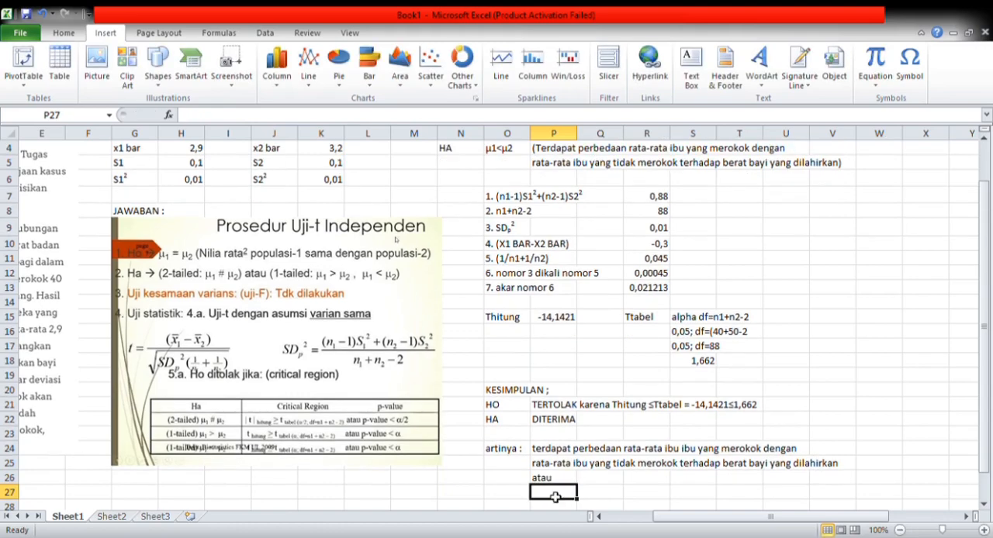
double_click(556, 497)
left_click_drag(695, 516, 647, 516)
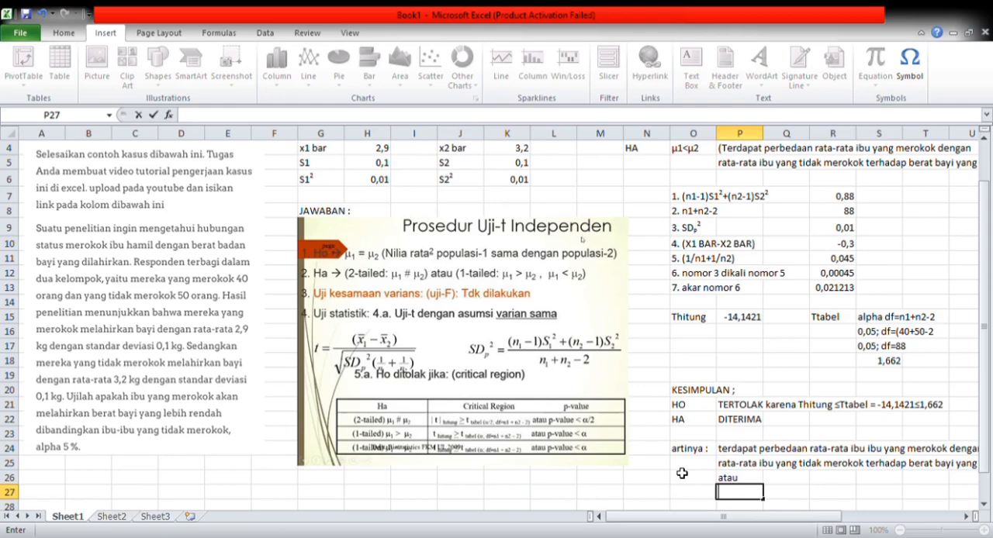
type("menjawab pertanyaan soal")
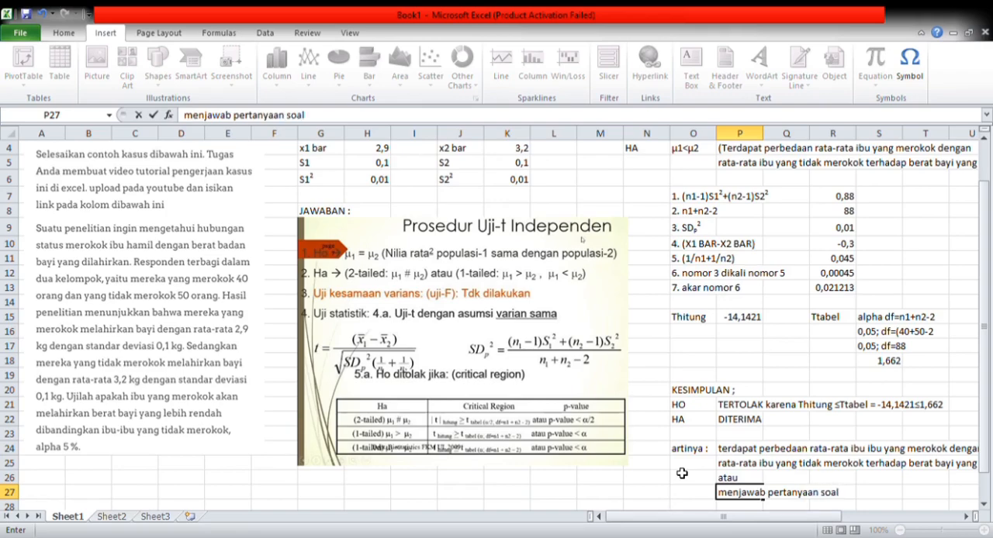
key("Return")
- Enter the question "Apakah ibu-ibu yang merokok akan melahirkan berat bayi yang lebih rendah dibandingkan ibu-ibu yang tidak merokok?" in cell P28
type("Apakah ibu-ibu ")
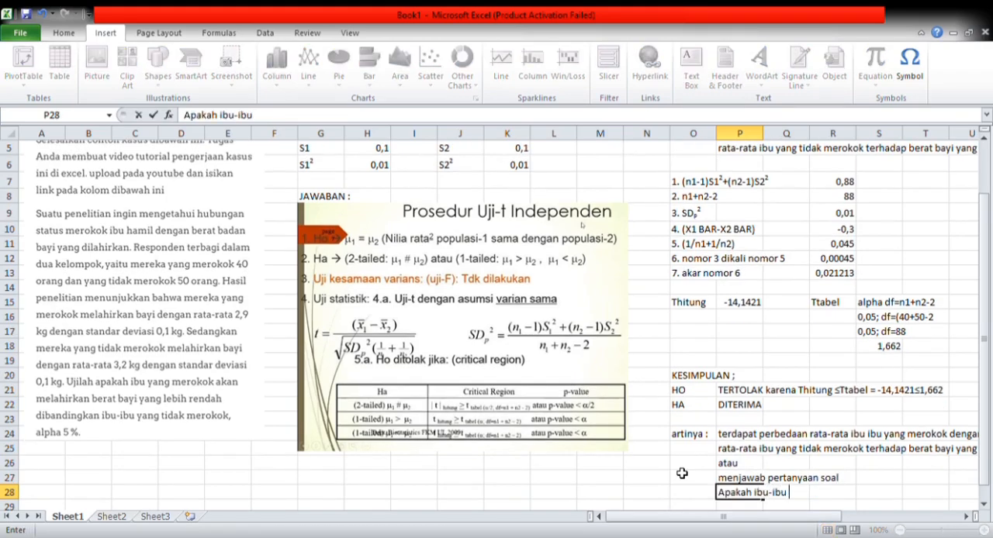
type("yang merokok a")
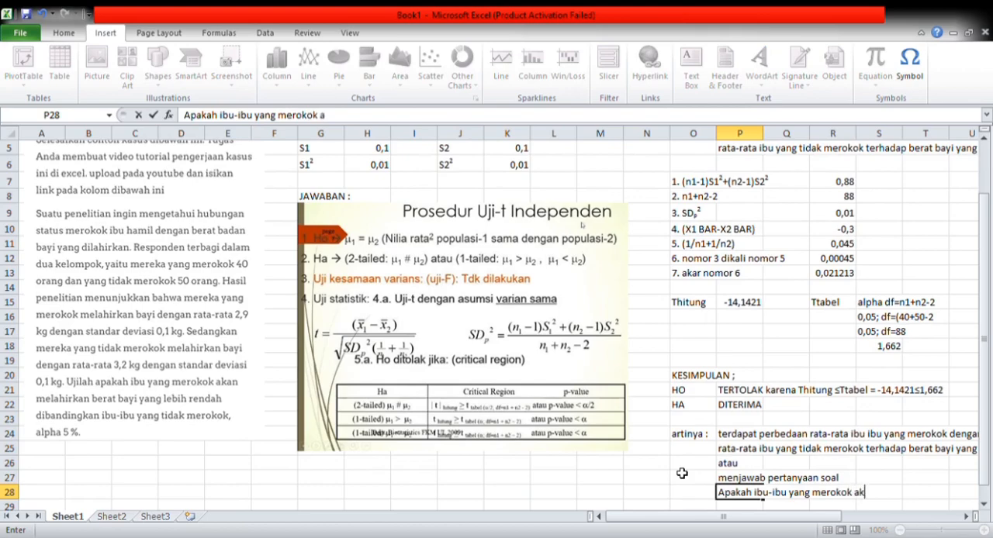
type("kan melahirkan be")
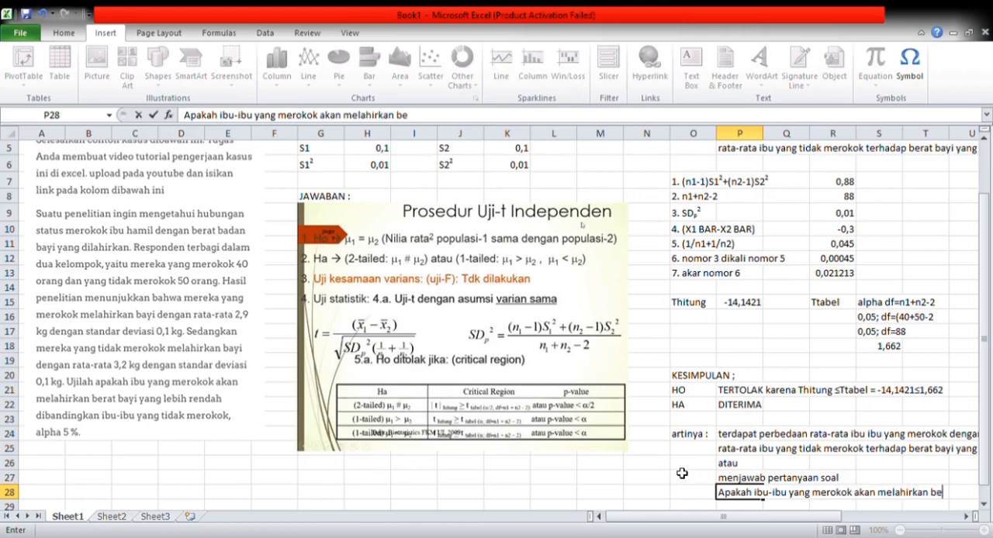
type("rat bayi yang lebi")
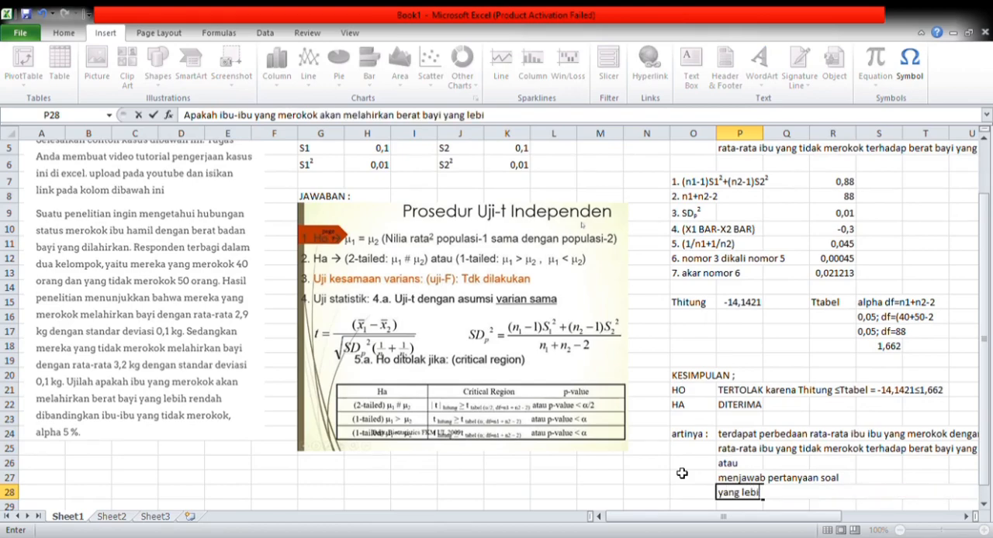
type("h rendah diban")
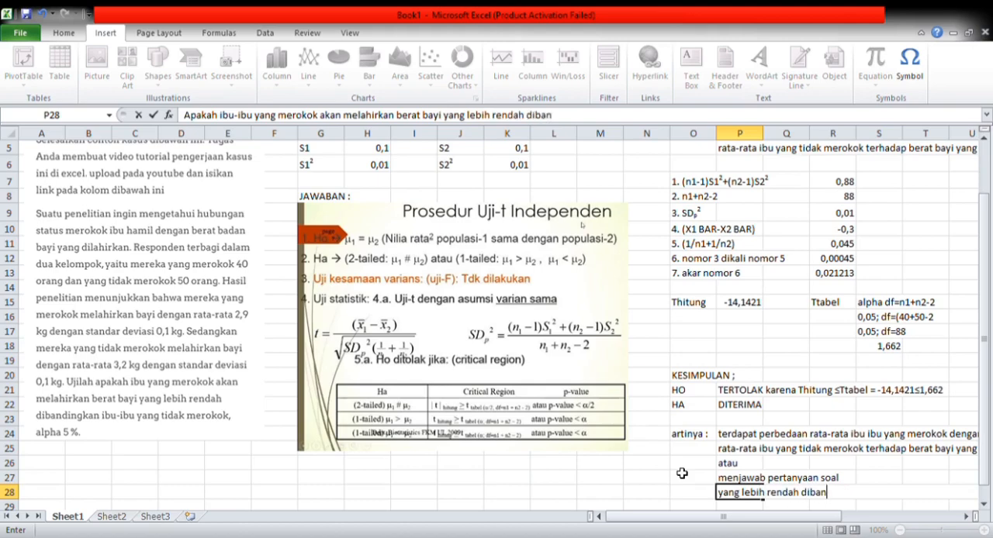
type("dingkan ibu-")
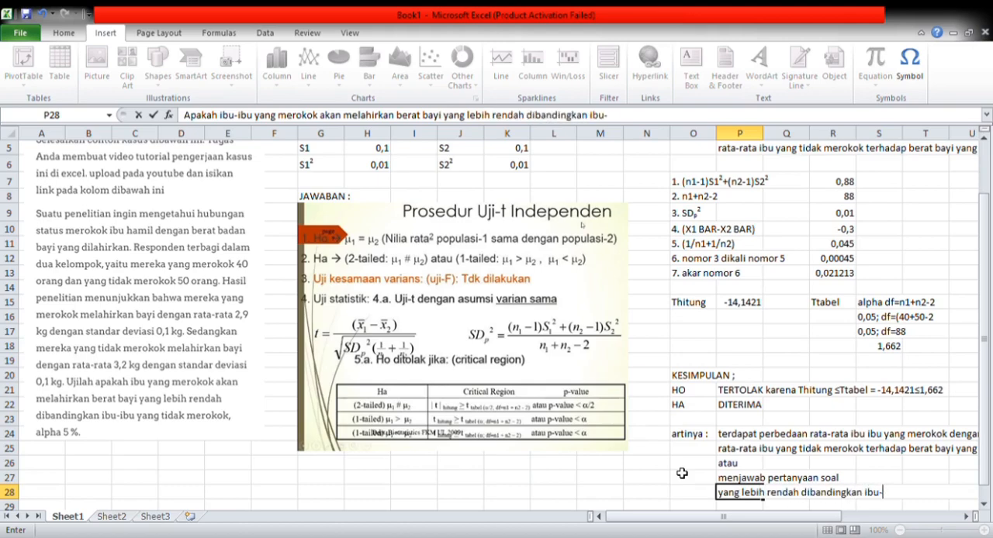
type("ibu ")
type("yang t")
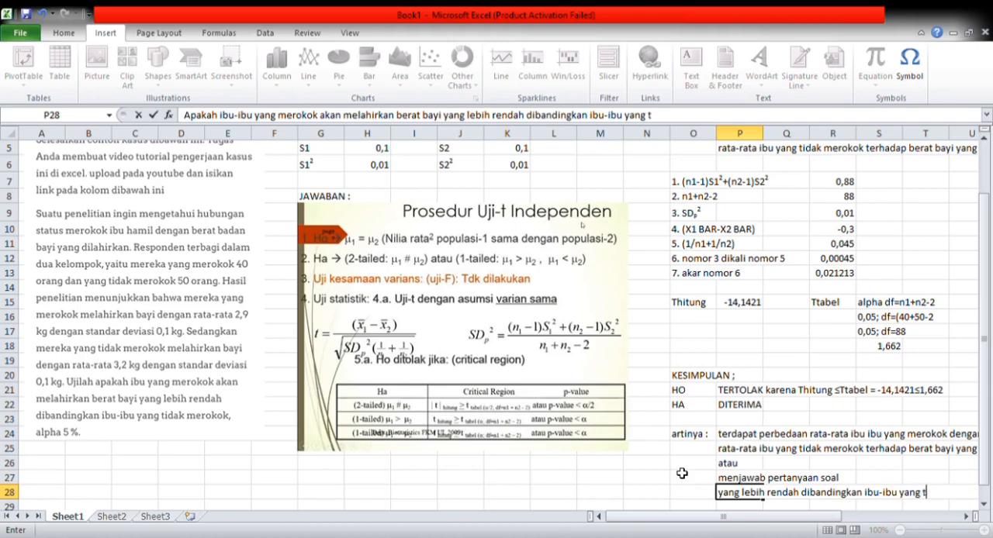
type("idak merokok?")
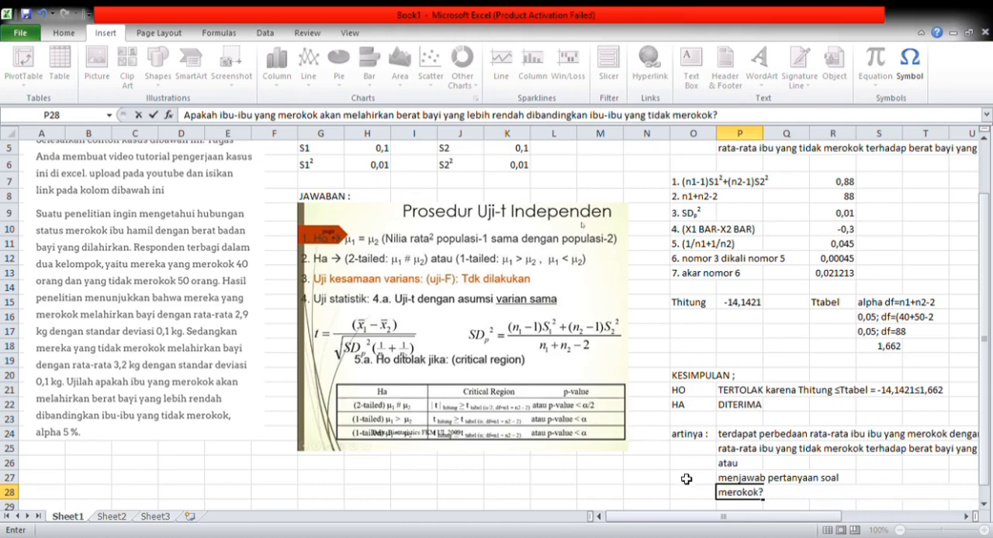
left_click_drag(740, 517, 799, 525)
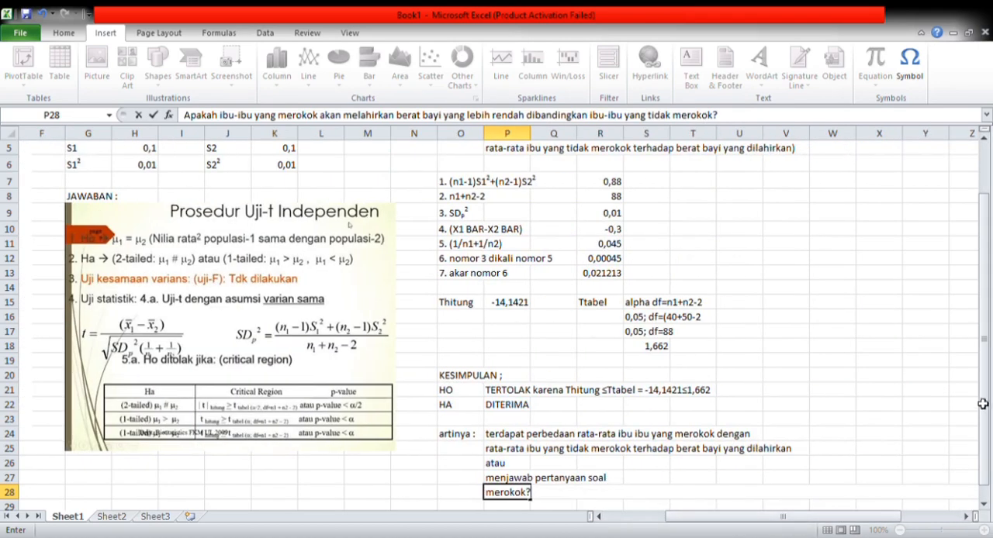
left_click(985, 504)
key("Return")
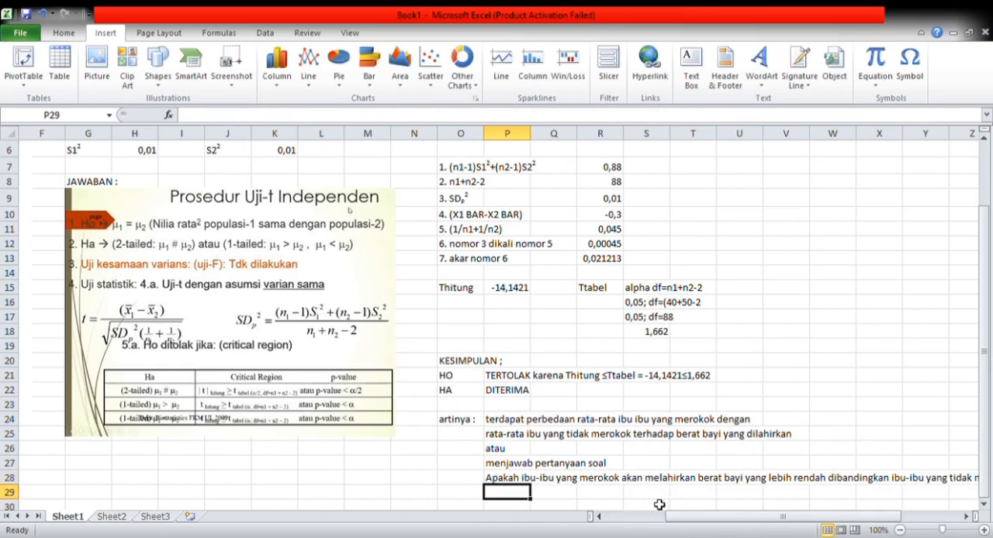
- Write "jawab : ya, rata-rata berat badan bayi yang dilahirkan dari ibu yang merokok lebih rendah daripada rata-rata" in cell P29
key("Return")
left_click_drag(752, 517, 776, 518)
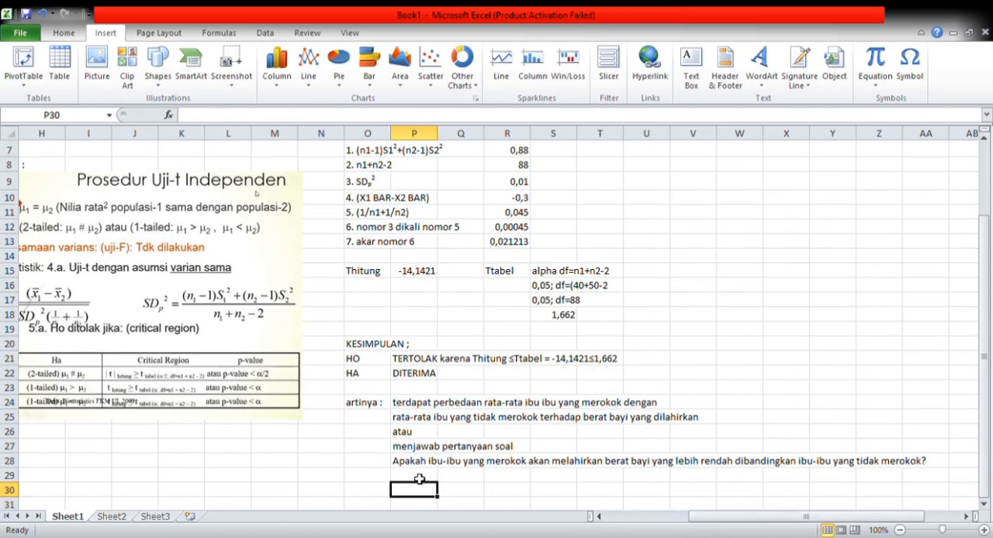
left_click(420, 479)
type("jawab")
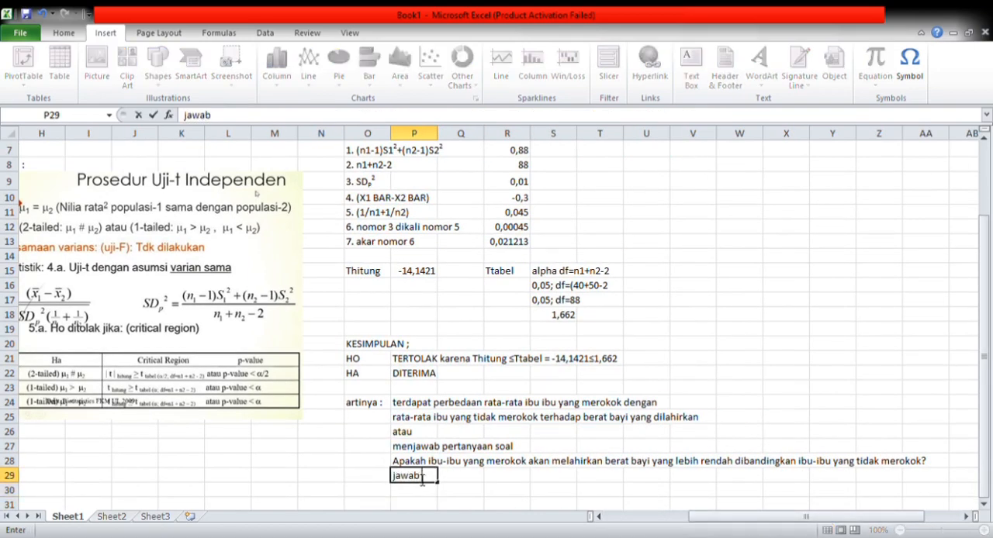
type(" : ya, rata-rata")
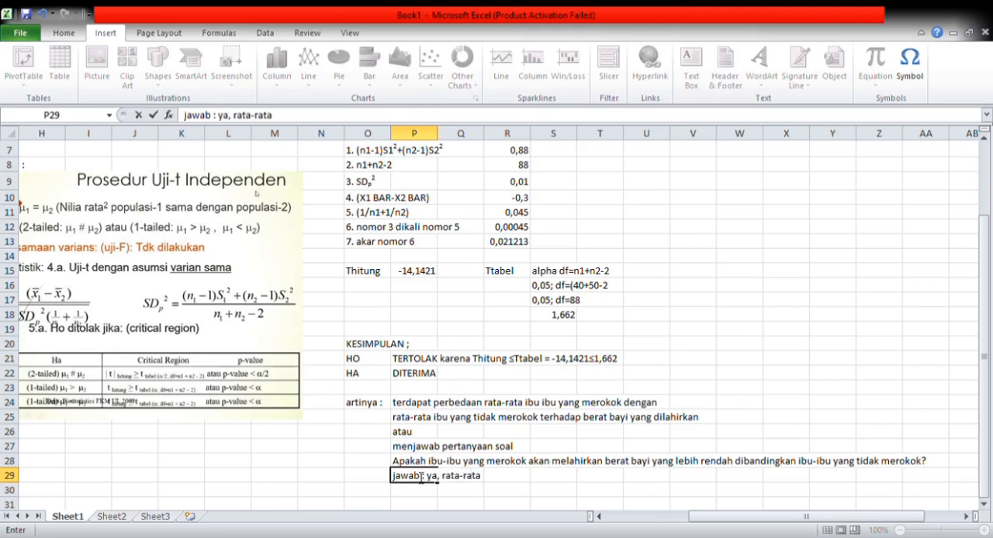
type(" berat bada")
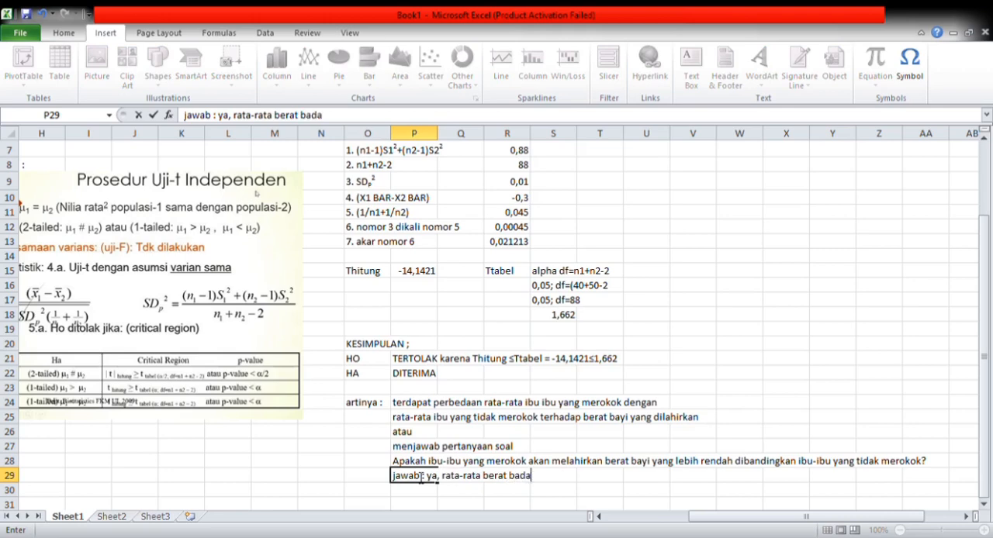
type("n bayi yang dilahirkan")
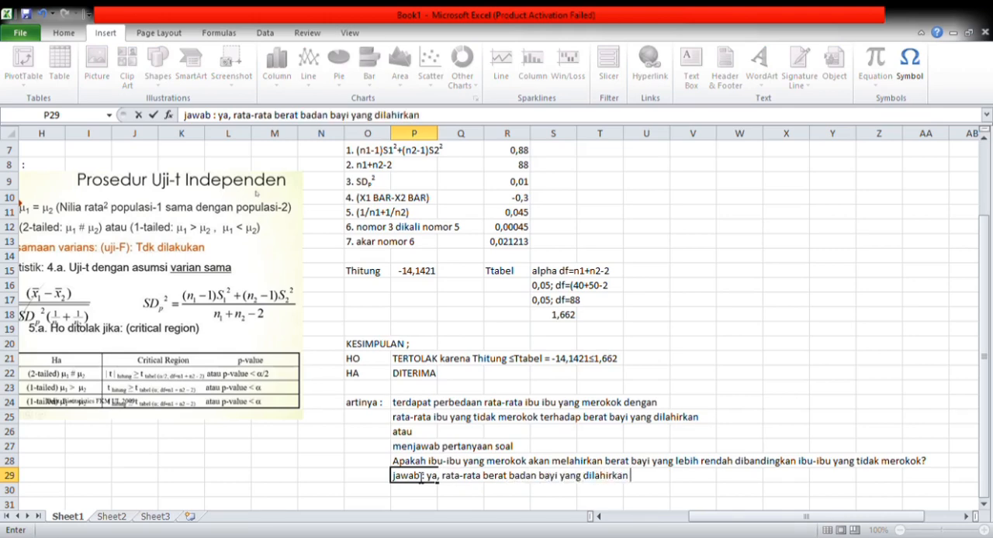
type(" dari ibu yang merokok ")
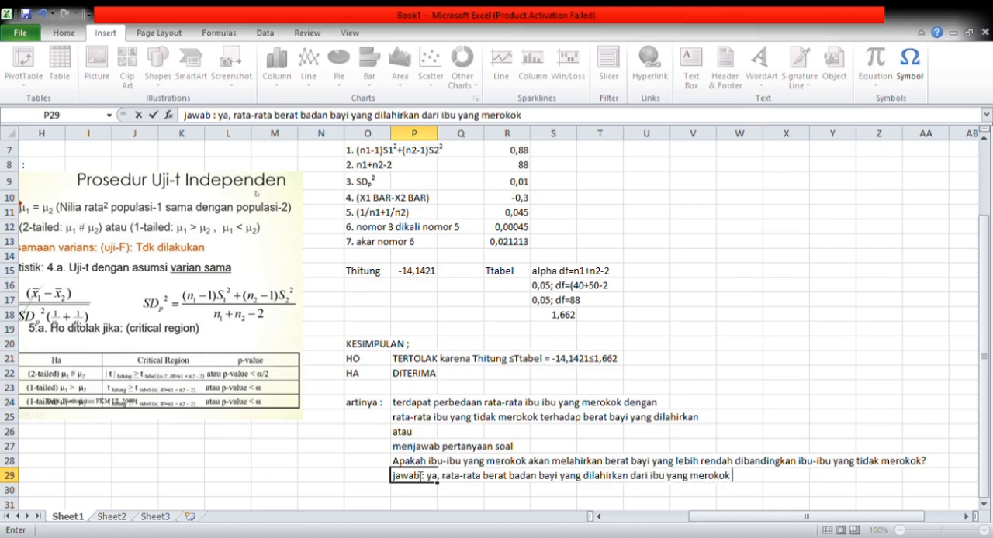
type("lebih rendanf")
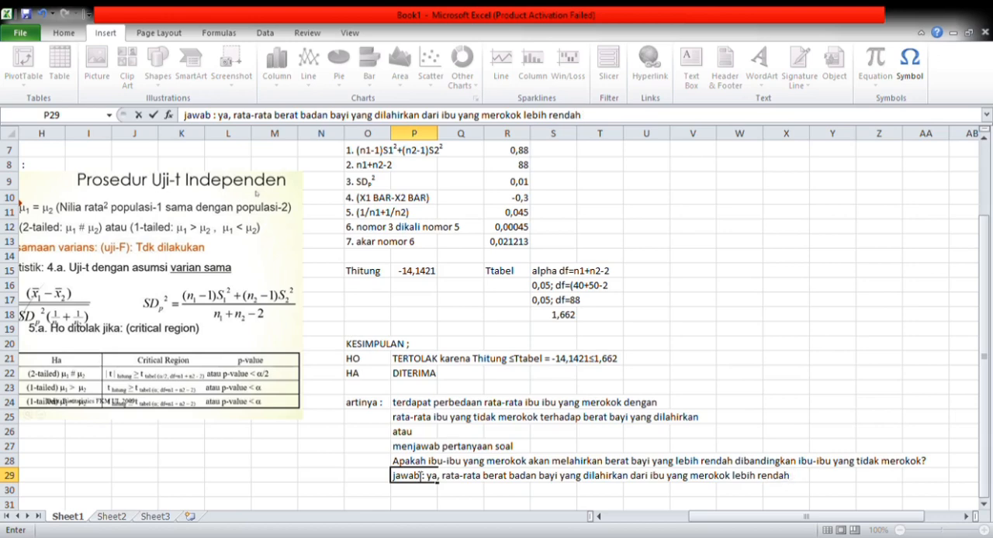
type(" daripada rata-rata ibu")
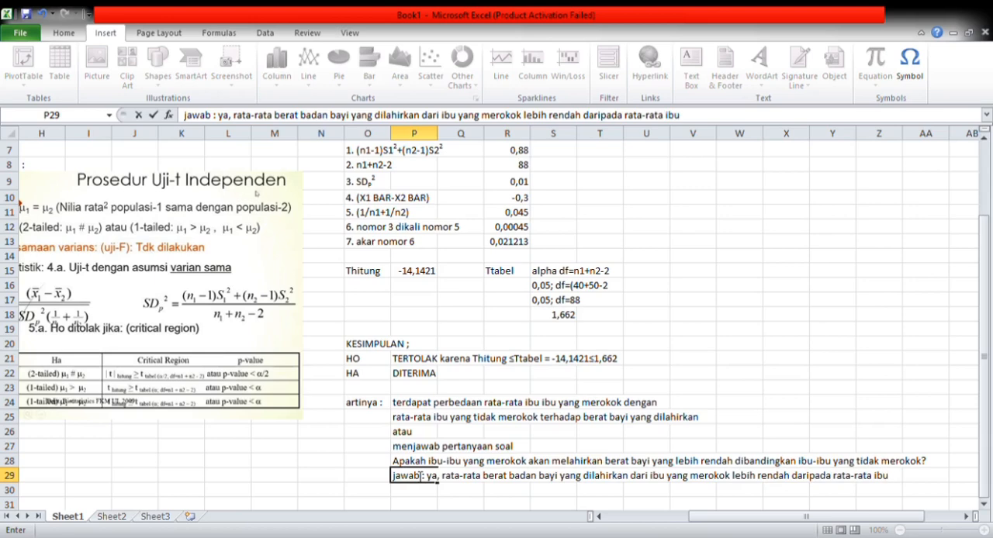
type(" yang")
key("BackSpace")
key("BackSpace")
key("BackSpace")
key("BackSpace")
key("BackSpace")
key("BackSpace")
key("BackSpace")
key("BackSpace")
key("BackSpace")
key("BackSpace")
key("BackSpace")
key("BackSpace")
key("BackSpace")
key("BackSpace")
key("BackSpace")
key("BackSpace")
key("BackSpace")
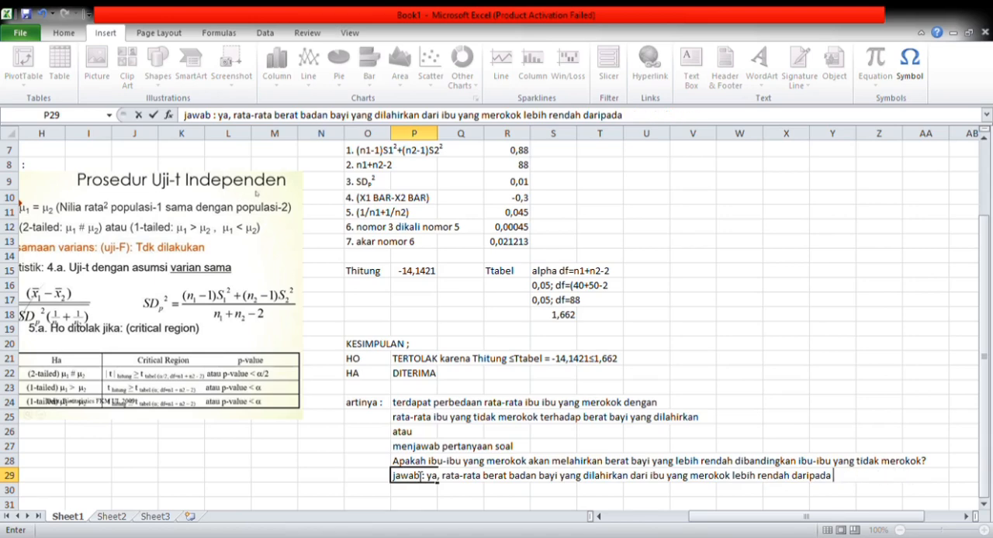
type("rata-rata")
key("Return")
- Continue the answer in cell P30 with "berat badan bayi dari ibu yang tidak merokok"
type("berat badan bayi")
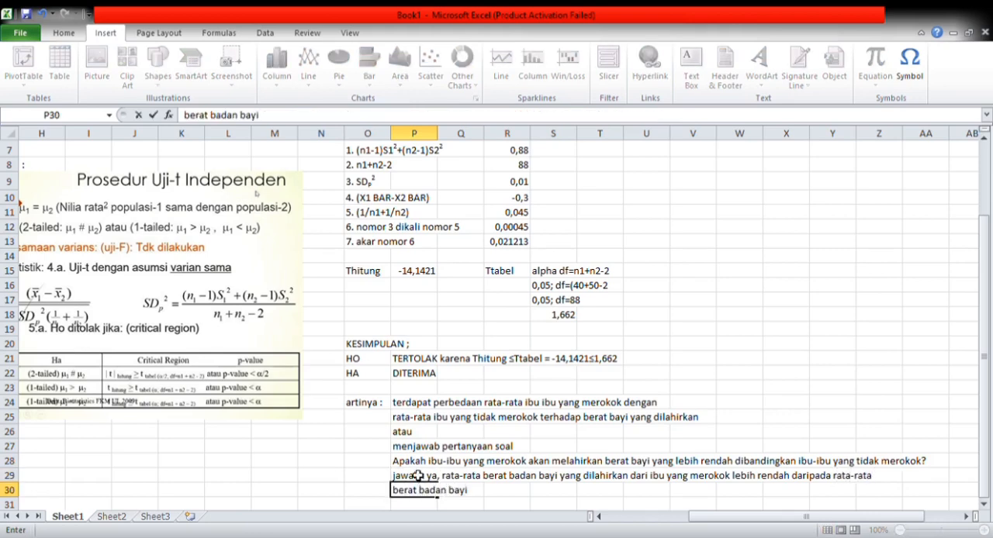
type(" dari ibu yang")
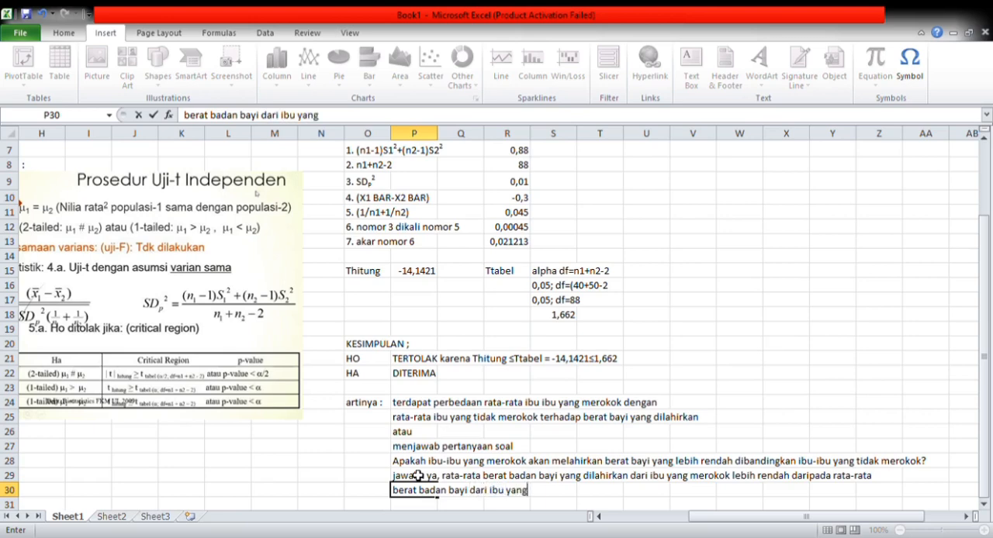
type(" tidak merokok")
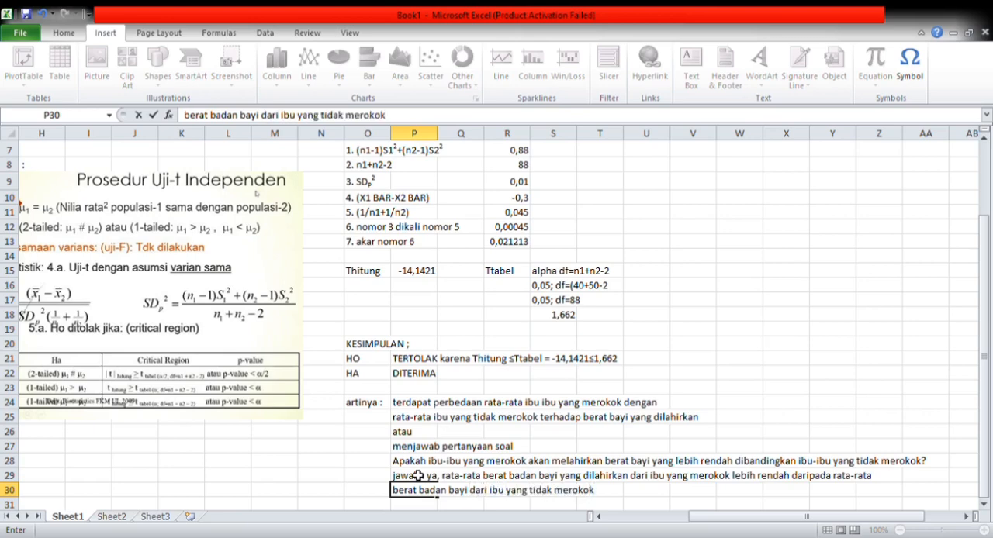
- Insert "yang dilahirkan" after "bayi" in the text of cell P30 and commit the edit
double_click(474, 499)
key("Right")
type("yang dilahirkan")
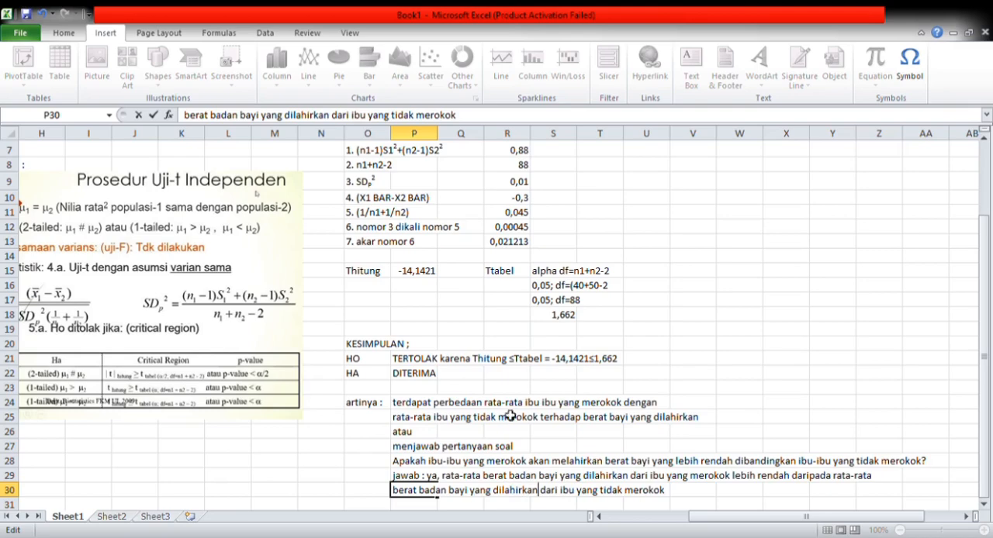
left_click(573, 404)
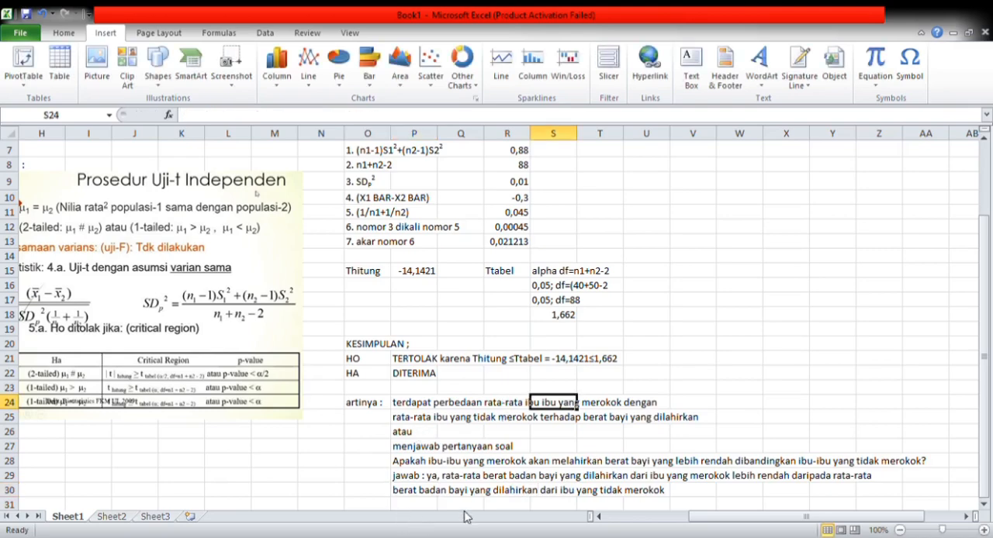
mouse_move(702, 518)
left_mouse_down()
mouse_move(621, 523)
mouse_move(654, 507)
mouse_move(691, 510)
left_mouse_up()
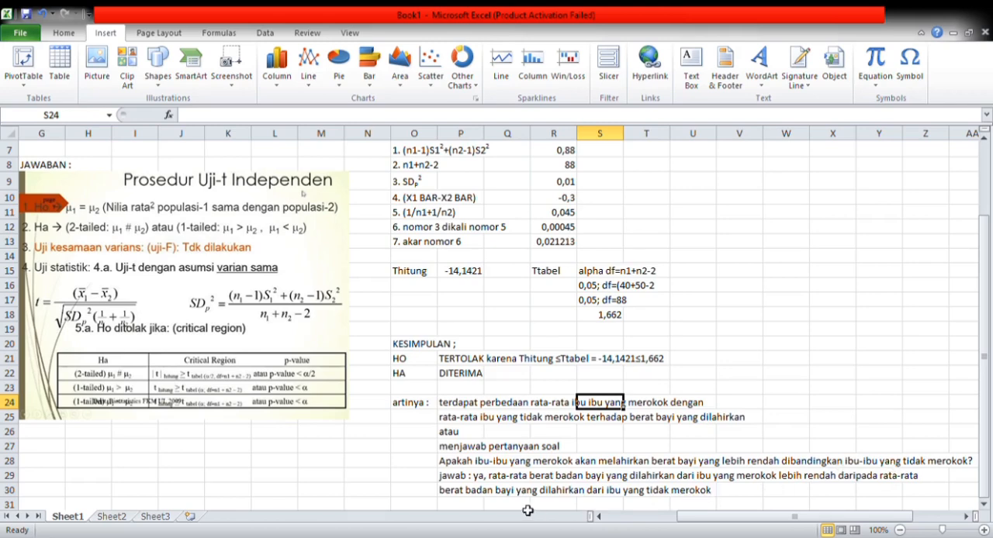
left_click(847, 392)
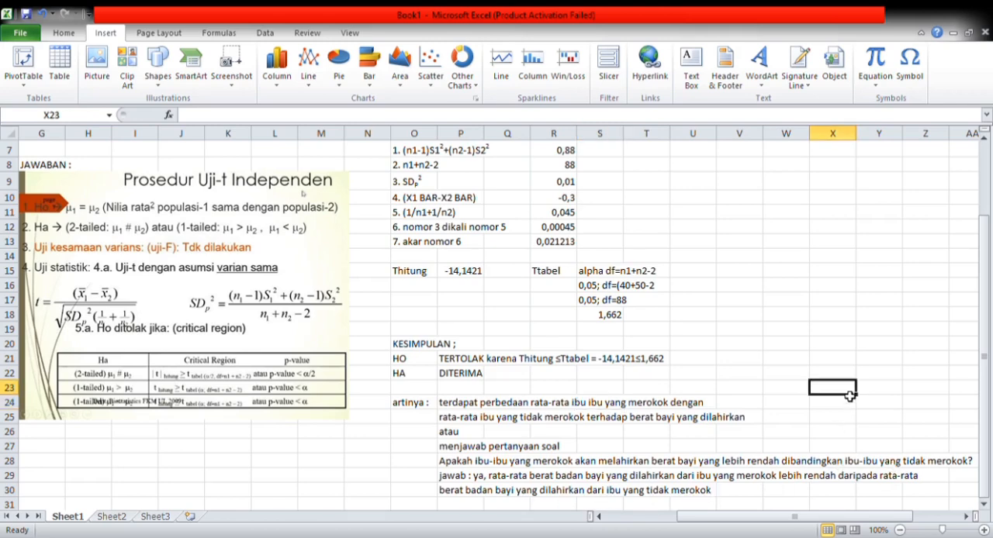